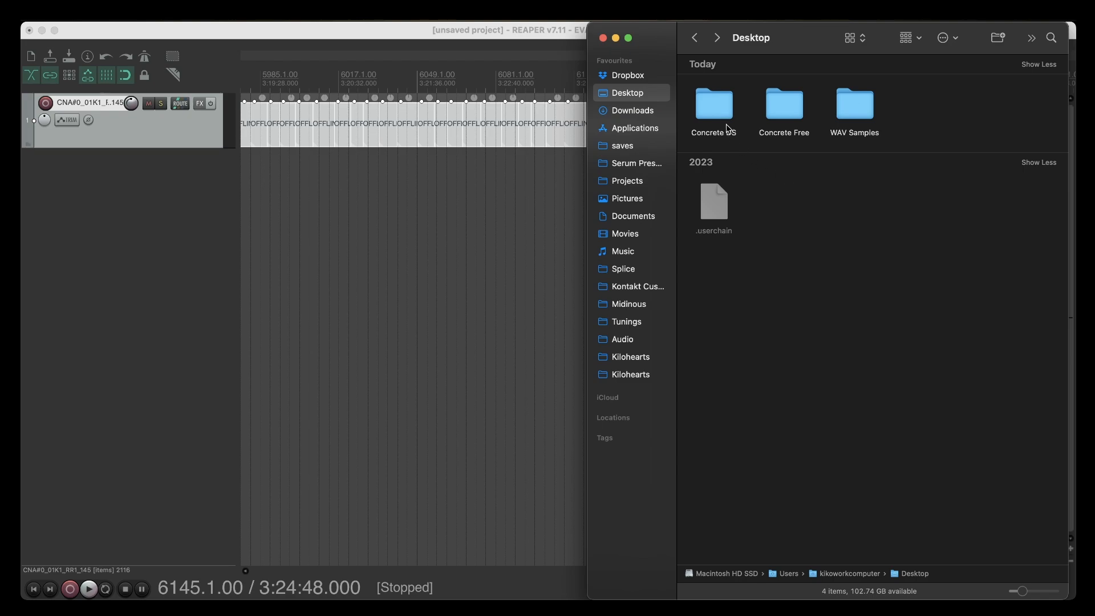
- Open the Concrete Samples folder inside Concrete DS and show its files as a list
double_click(716, 115)
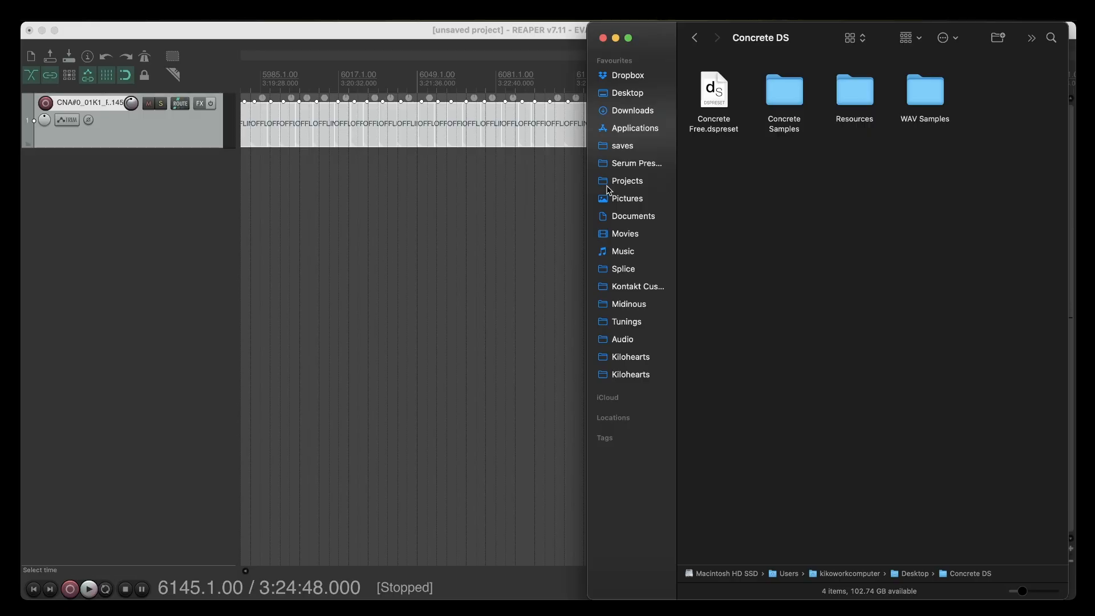
left_click(781, 98)
double_click(780, 98)
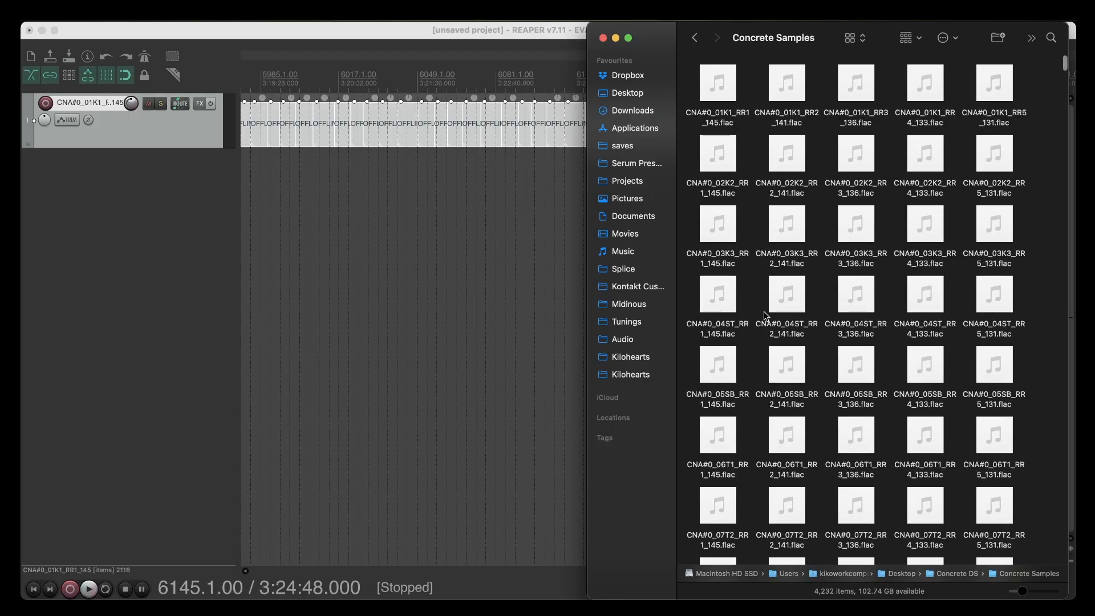
left_click(852, 39)
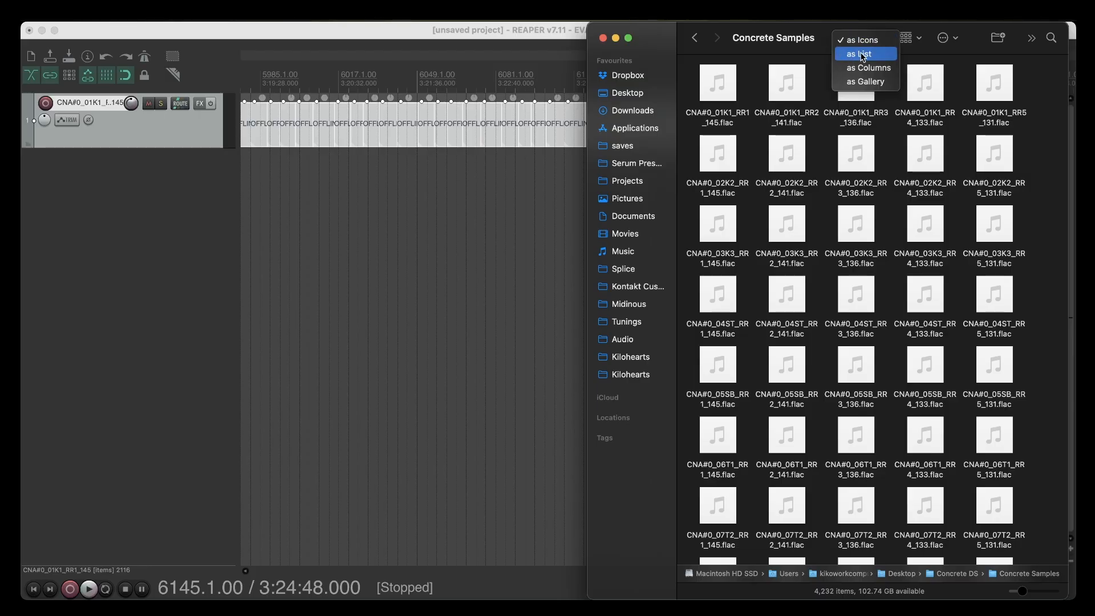
left_click(861, 55)
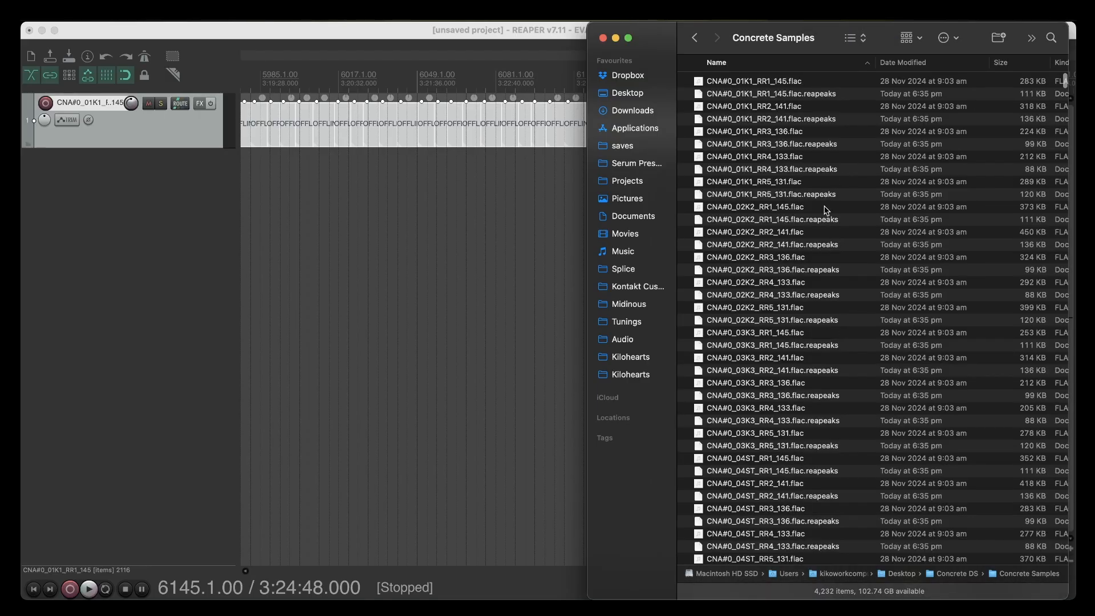
- Import the six files from CNA#0_01K1_RR4_133.flac.reapeaks through CNA#0_02K2_RR2_141.flac into the REAPER project, on separate tracks below the existing one
left_click(840, 169)
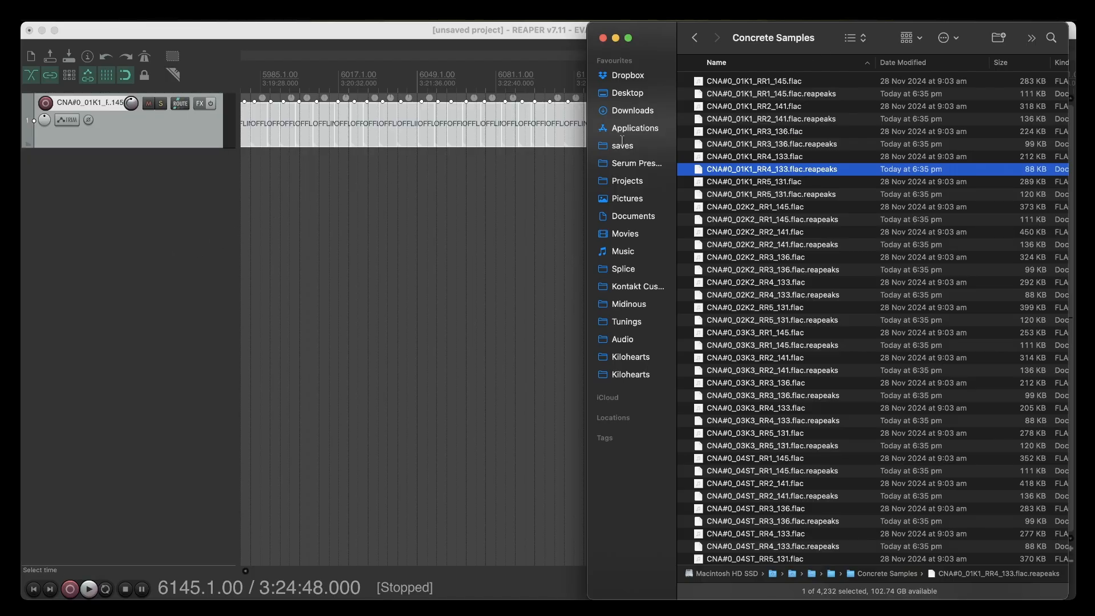
left_click(774, 231, "shift")
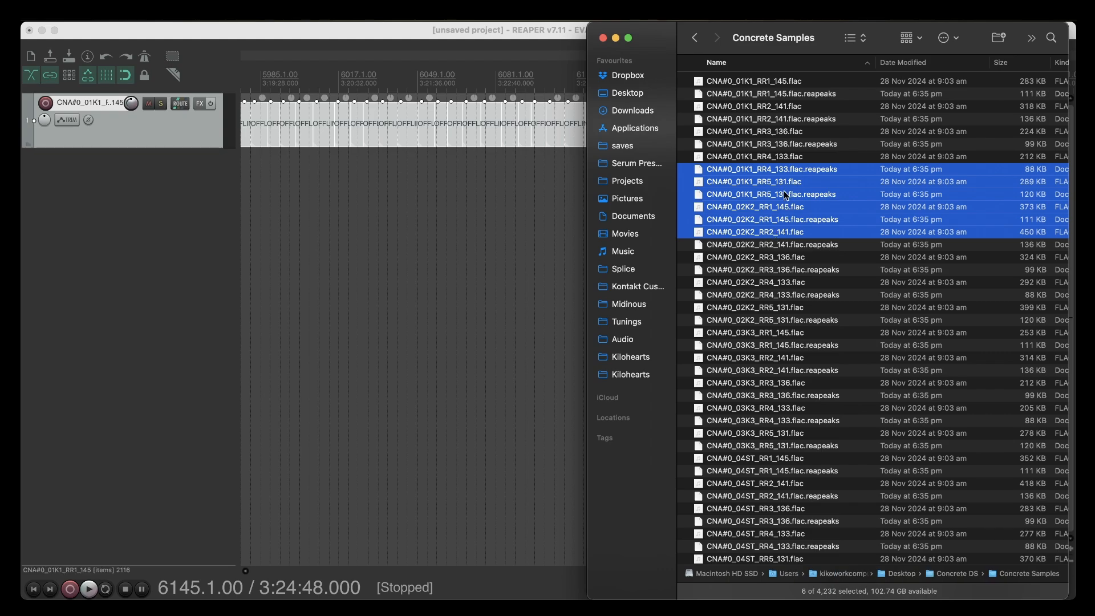
left_click_drag(785, 195, 245, 283)
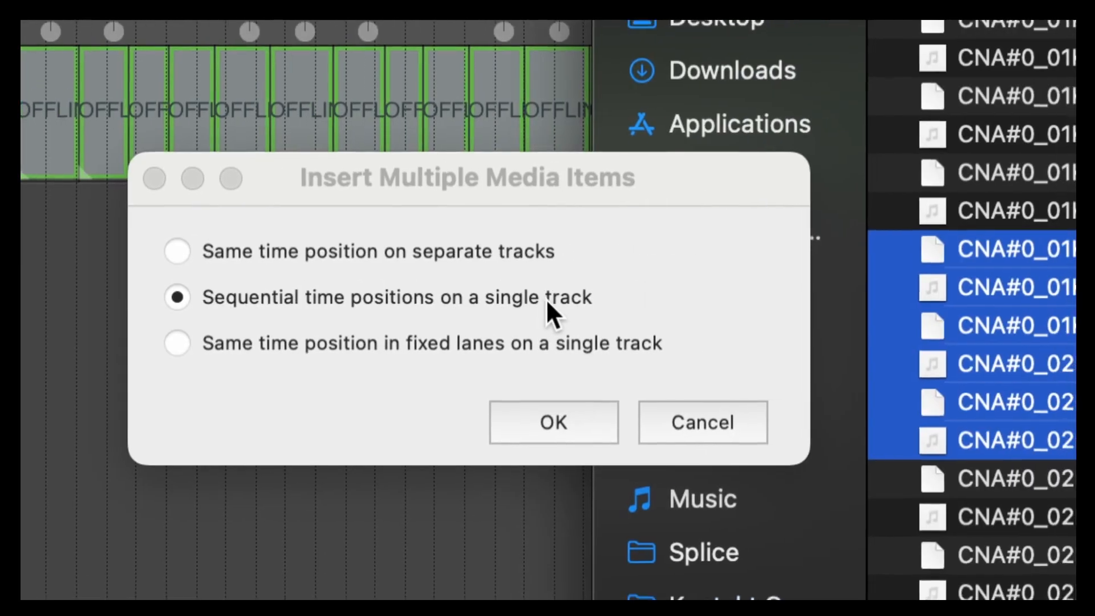
left_click(545, 299)
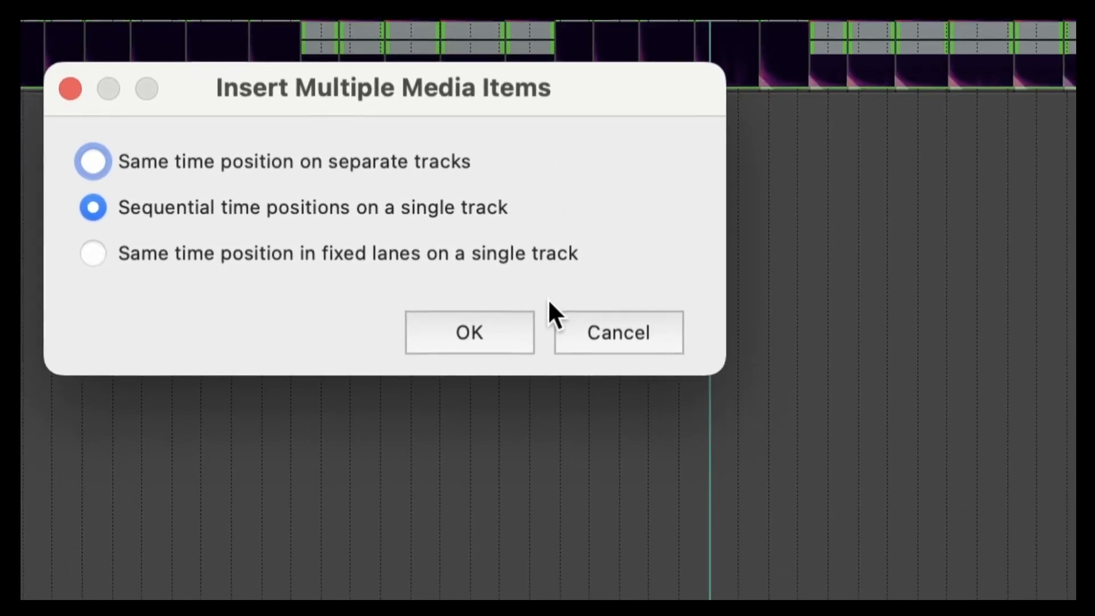
left_click(570, 325)
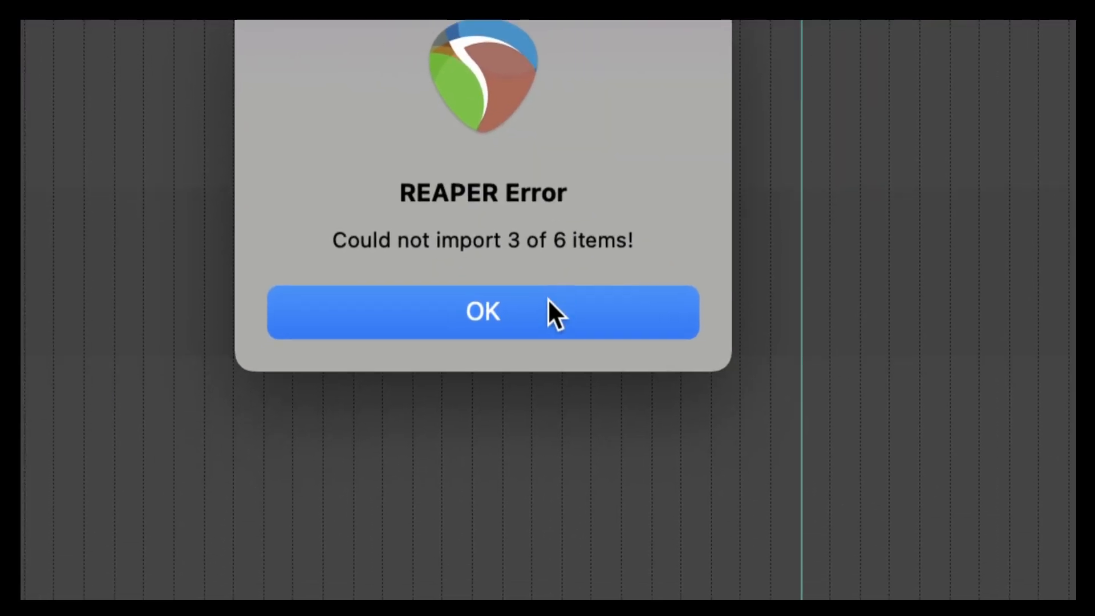
left_click(547, 298)
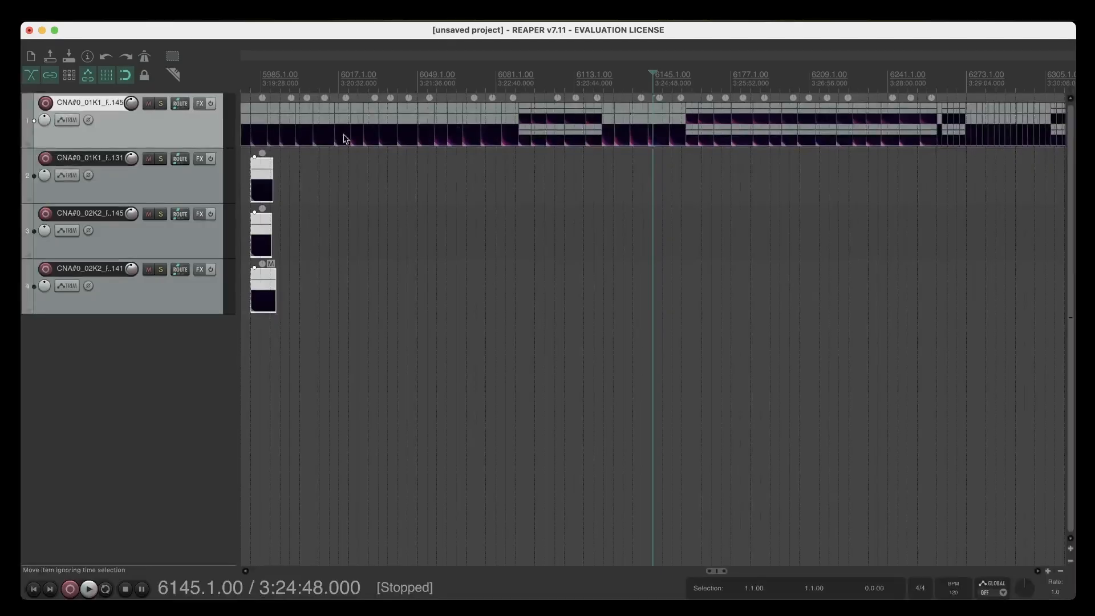
- Delete the three newly imported tracks, 2 through 4
left_click(194, 185)
left_click(184, 295, "shift")
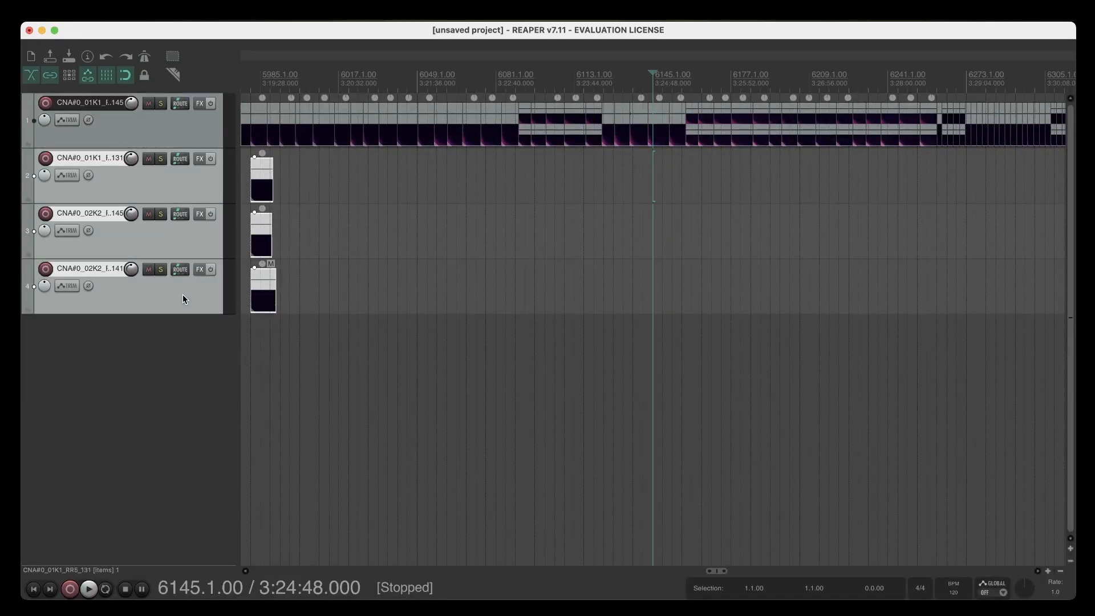
key("Delete")
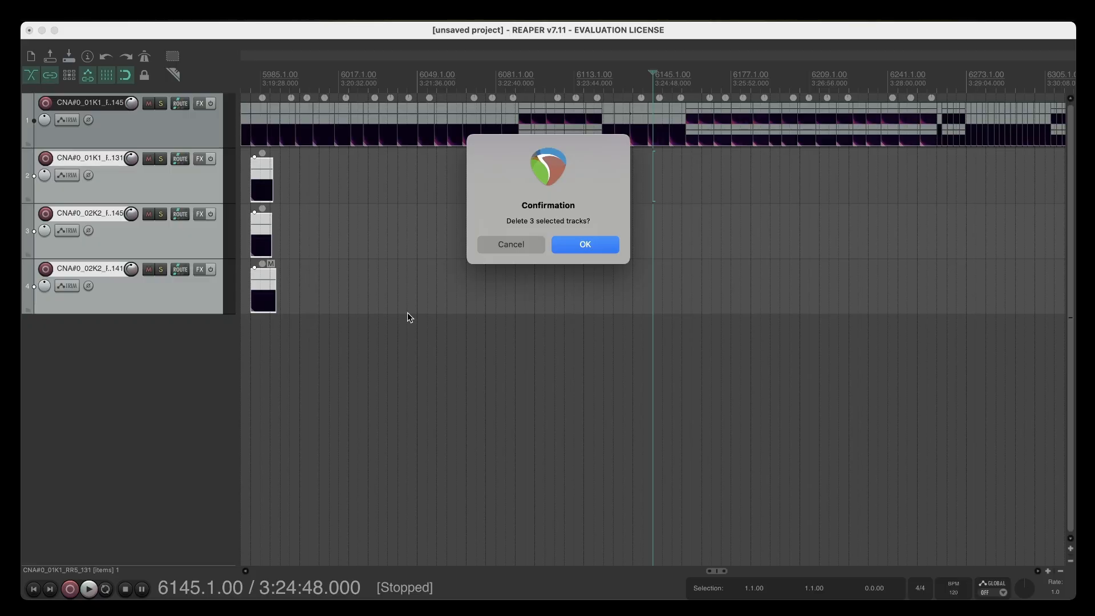
left_click(575, 245)
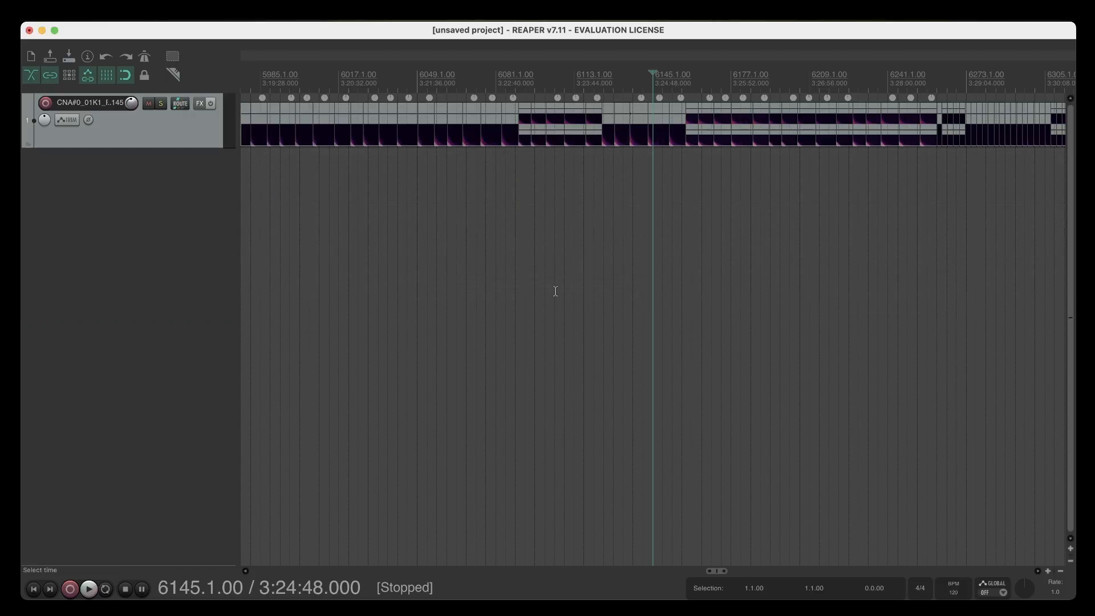
- Select the remaining sample track together with all of its media items
scroll(556, 291, "up", 10)
scroll(555, 291, "down", 15)
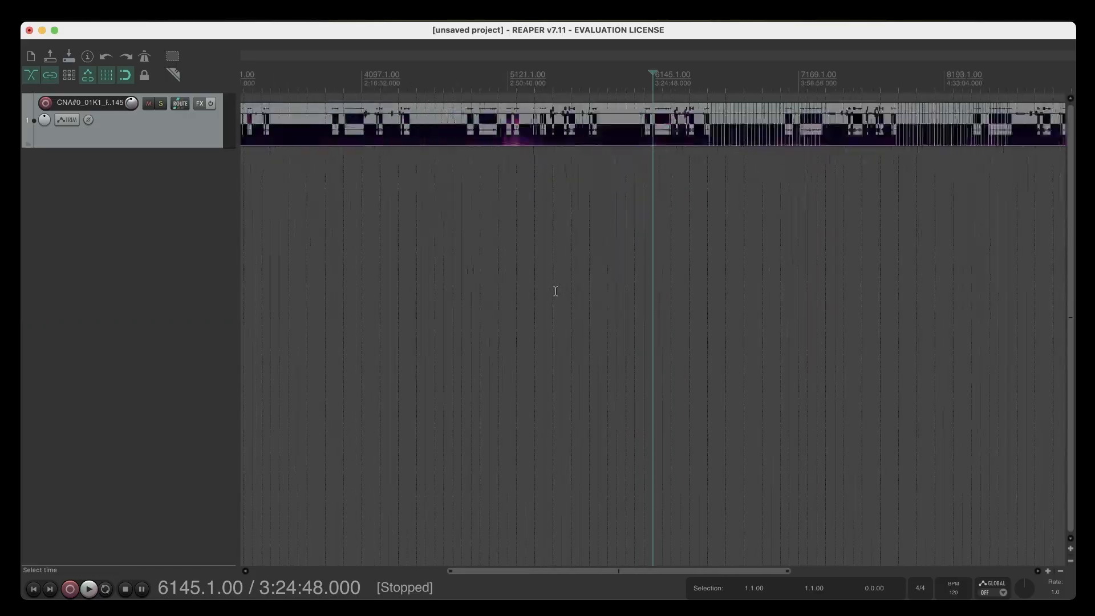
scroll(555, 291, "down", 3)
scroll(556, 291, "up", 12)
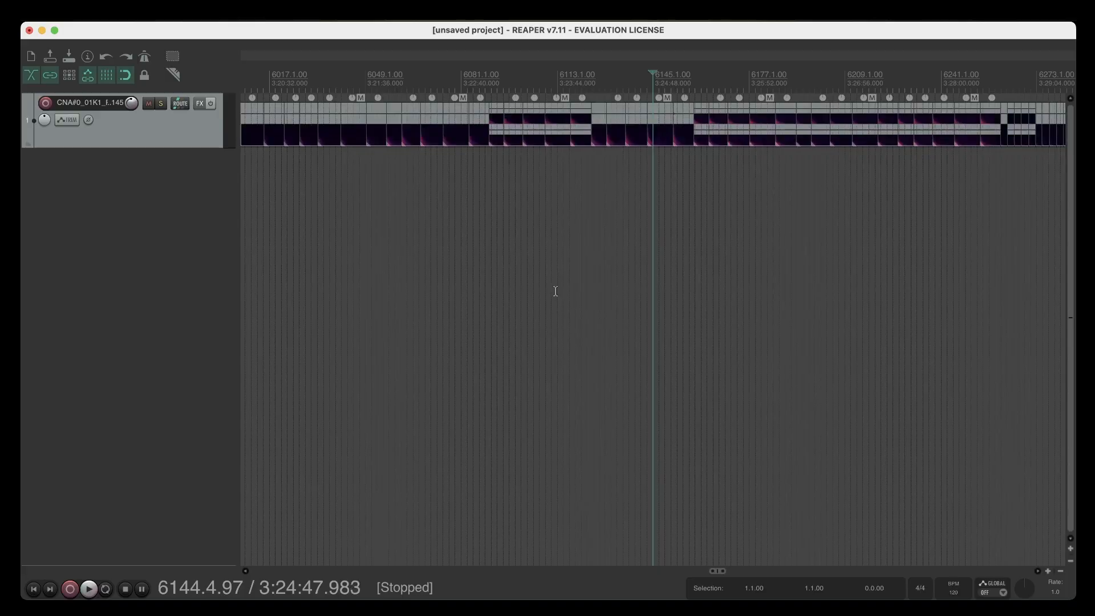
scroll(555, 292, "down", 8)
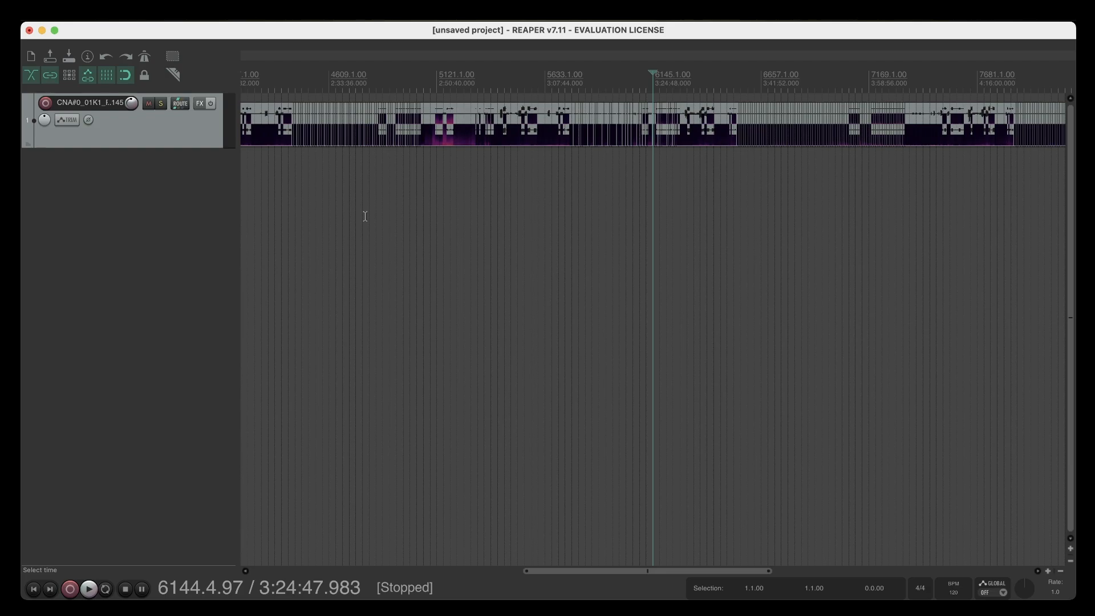
double_click(163, 139)
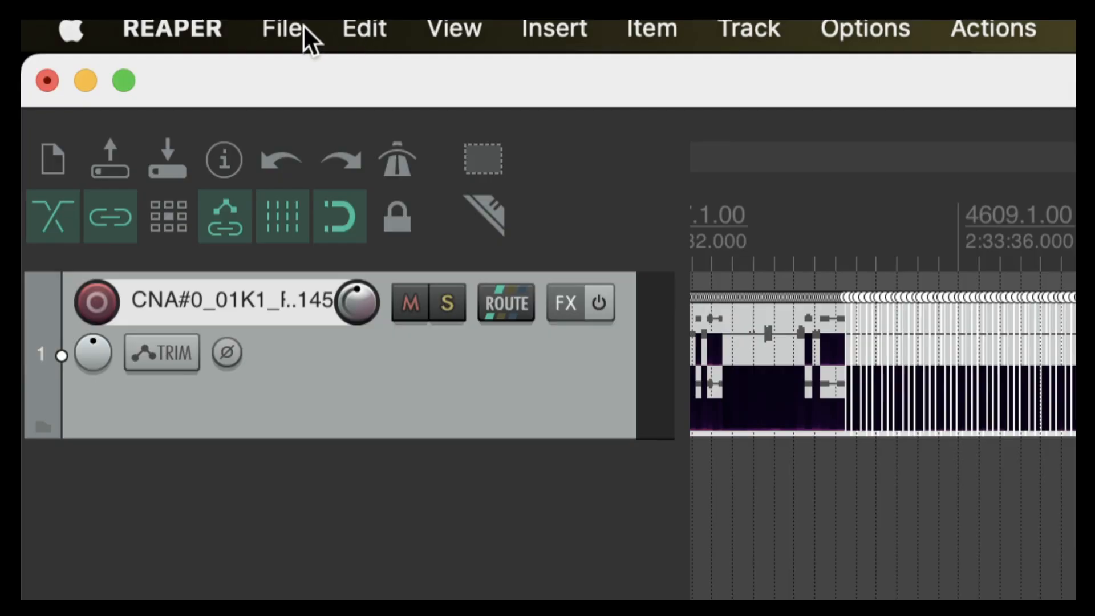
- Open the Render to File settings and set the render source to Selected media items
left_click(302, 25)
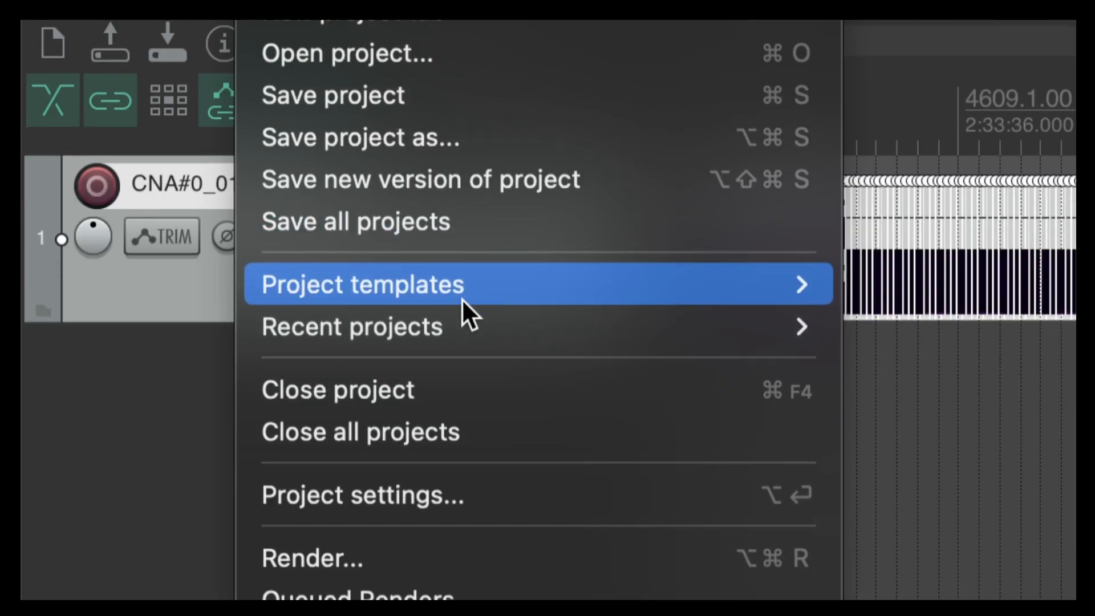
mouse_move(460, 414)
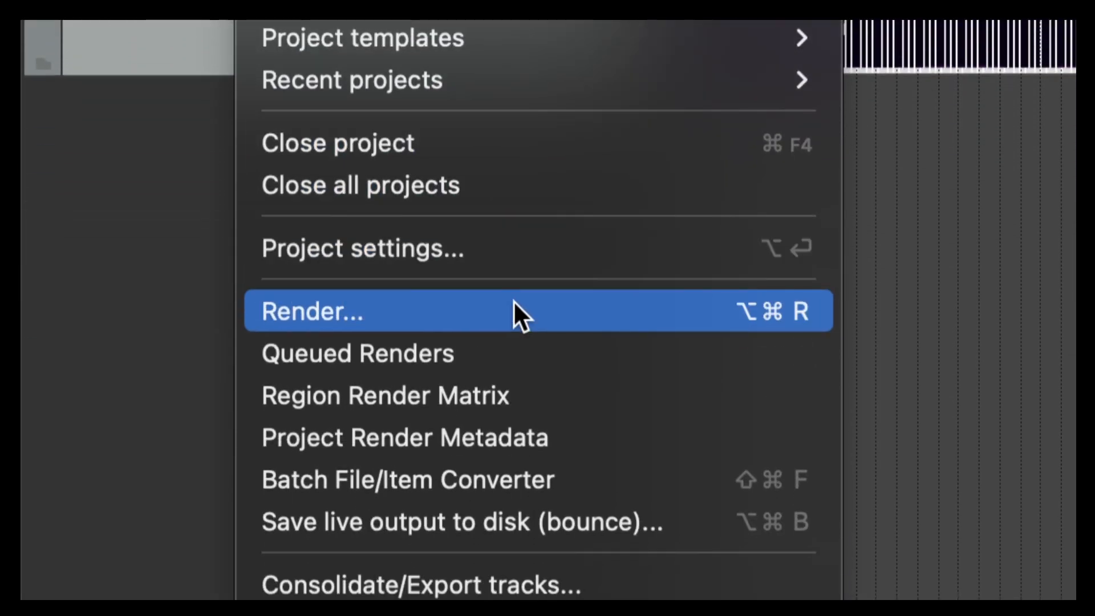
left_click(513, 302)
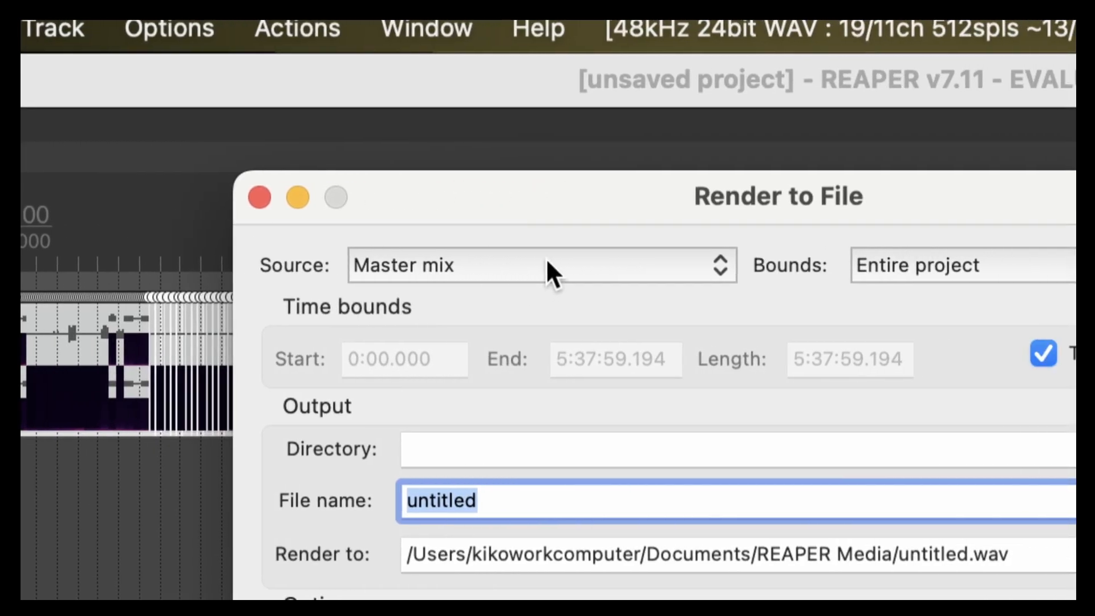
left_click(546, 261)
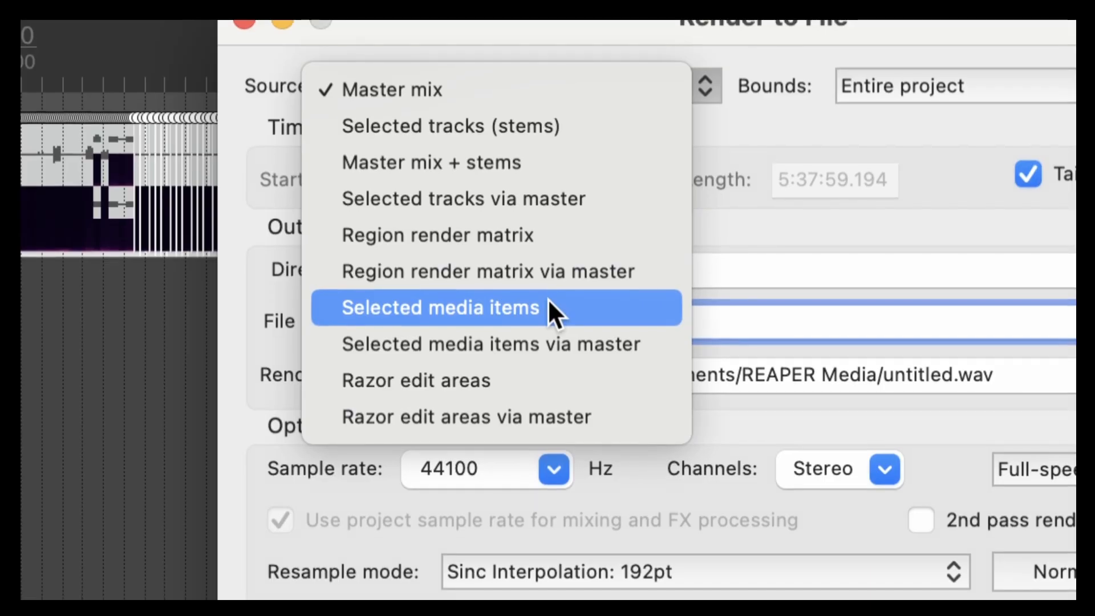
left_click(549, 302)
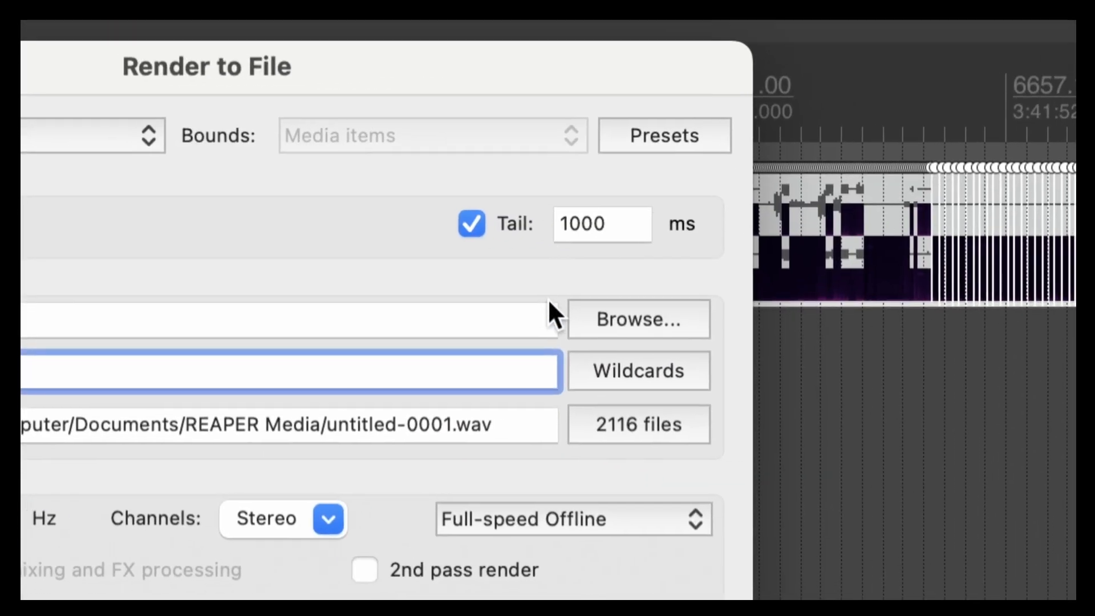
- Set the render output directory to the WAV Samples folder inside Concrete DS on the Desktop
left_click(1024, 294)
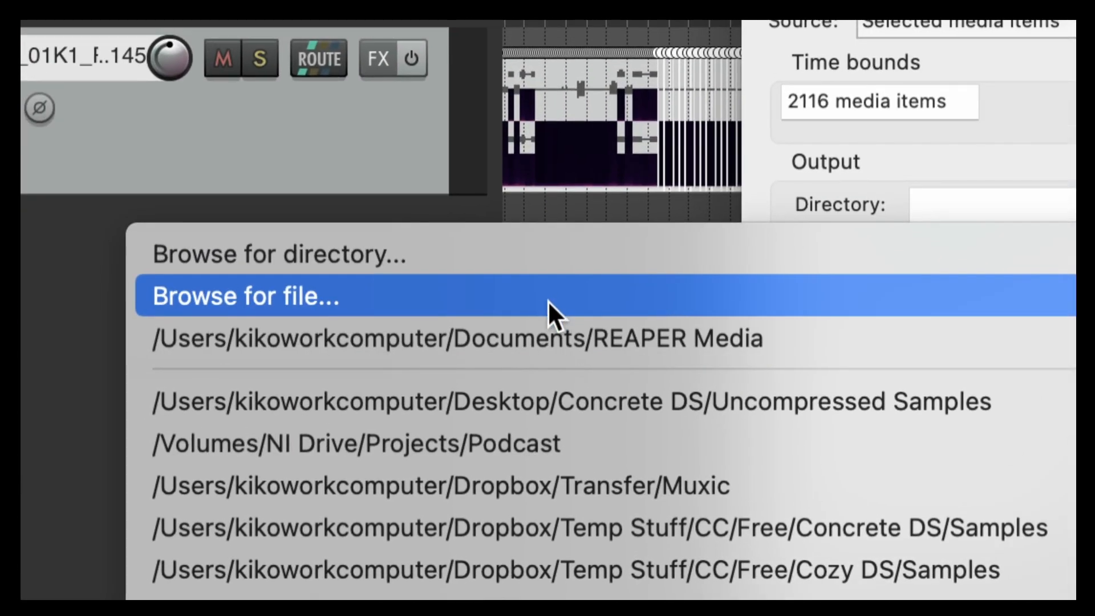
left_click(547, 300)
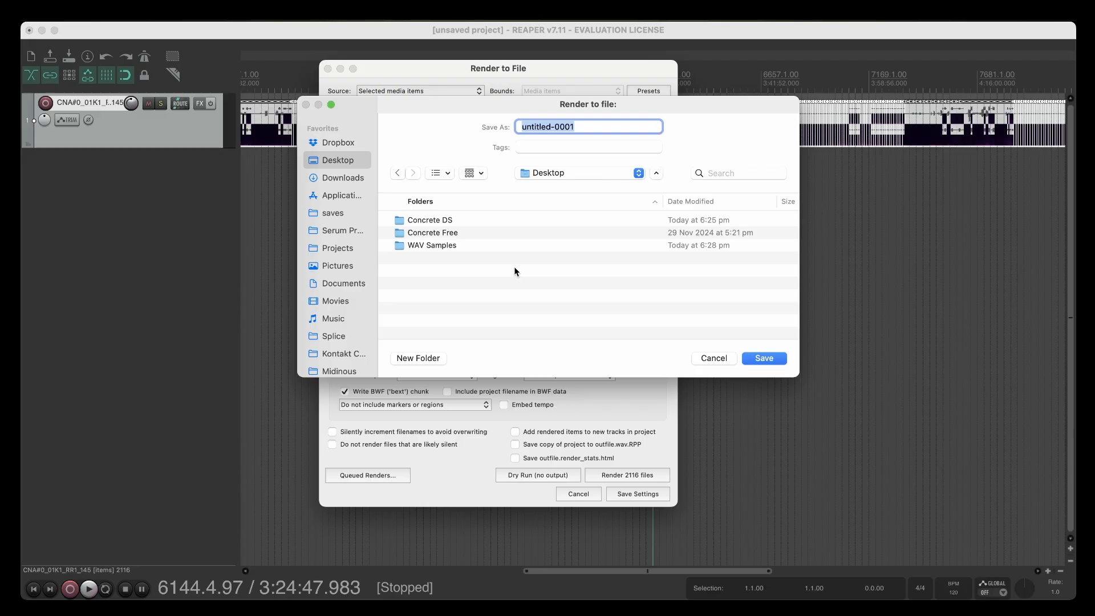
double_click(487, 220)
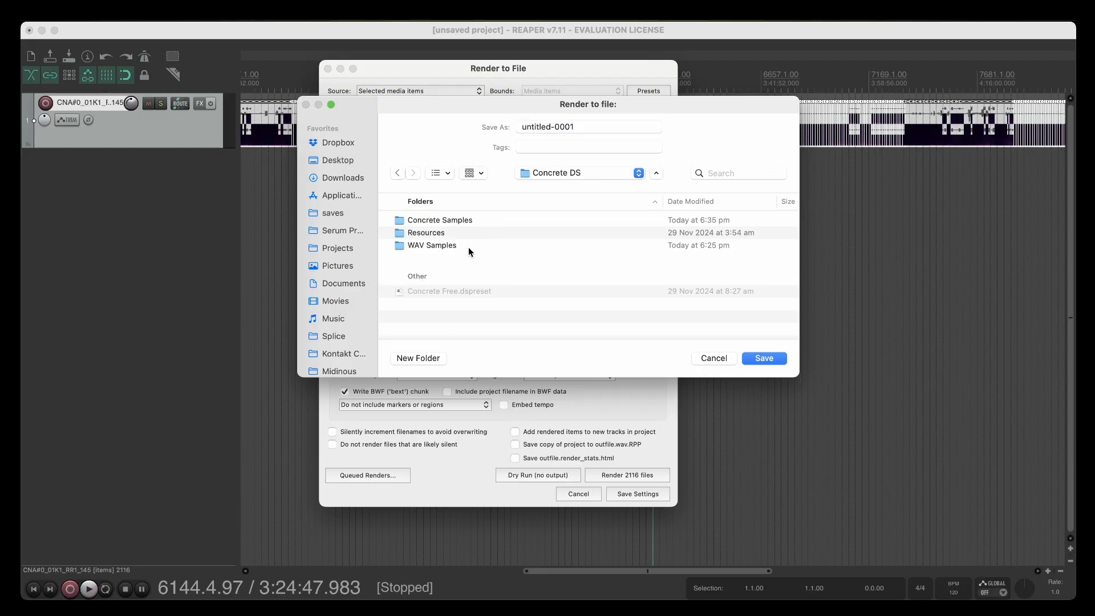
double_click(468, 247)
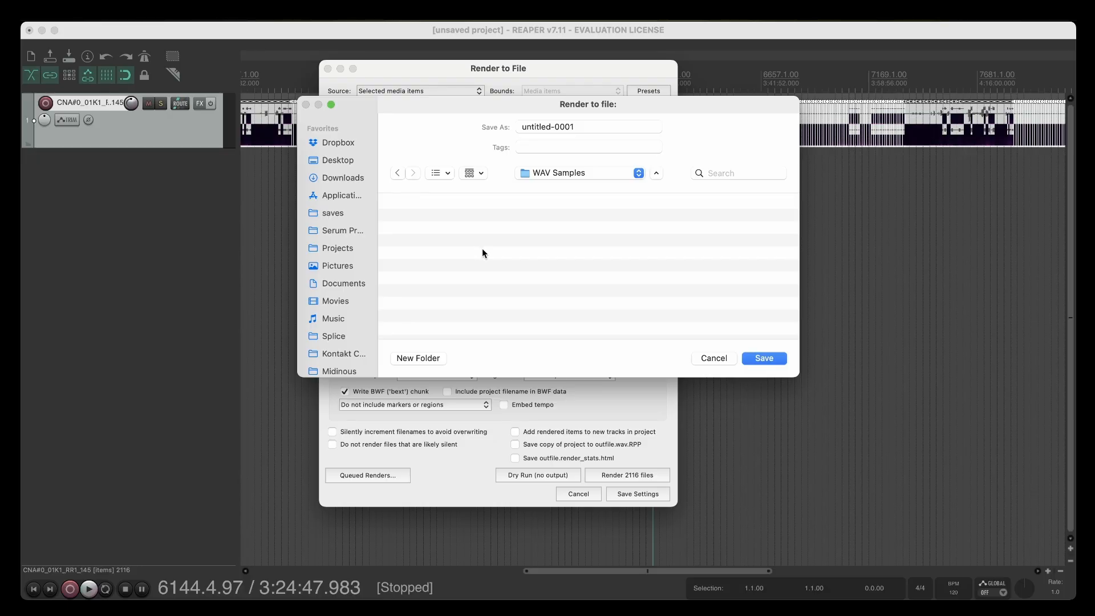
left_click(765, 359)
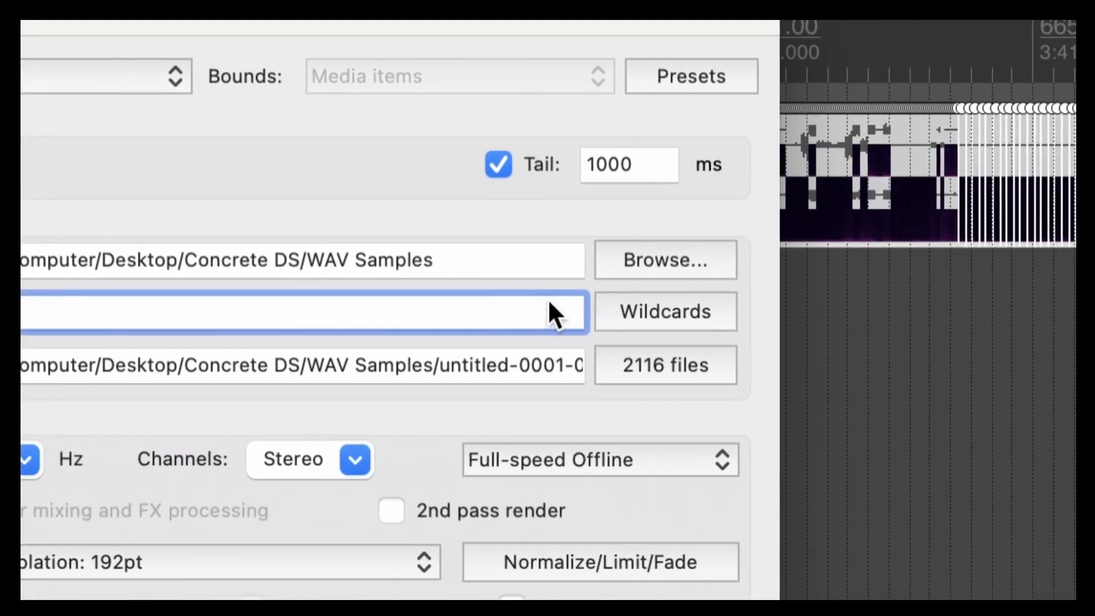
- Add the $item media item wildcard to the render file name
left_click(1075, 304)
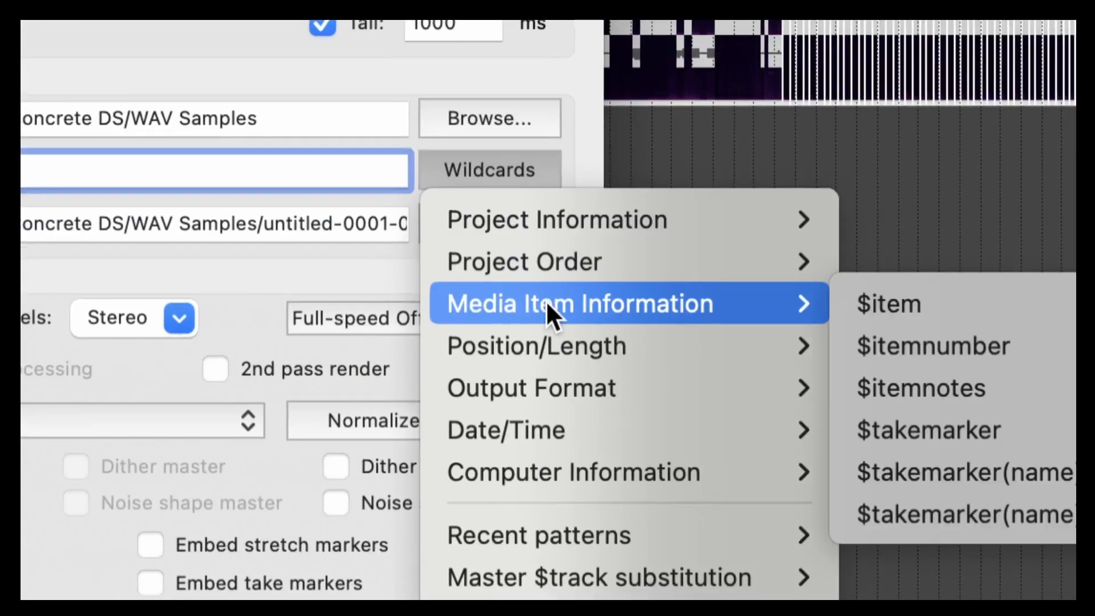
mouse_move(747, 371)
mouse_move(567, 281)
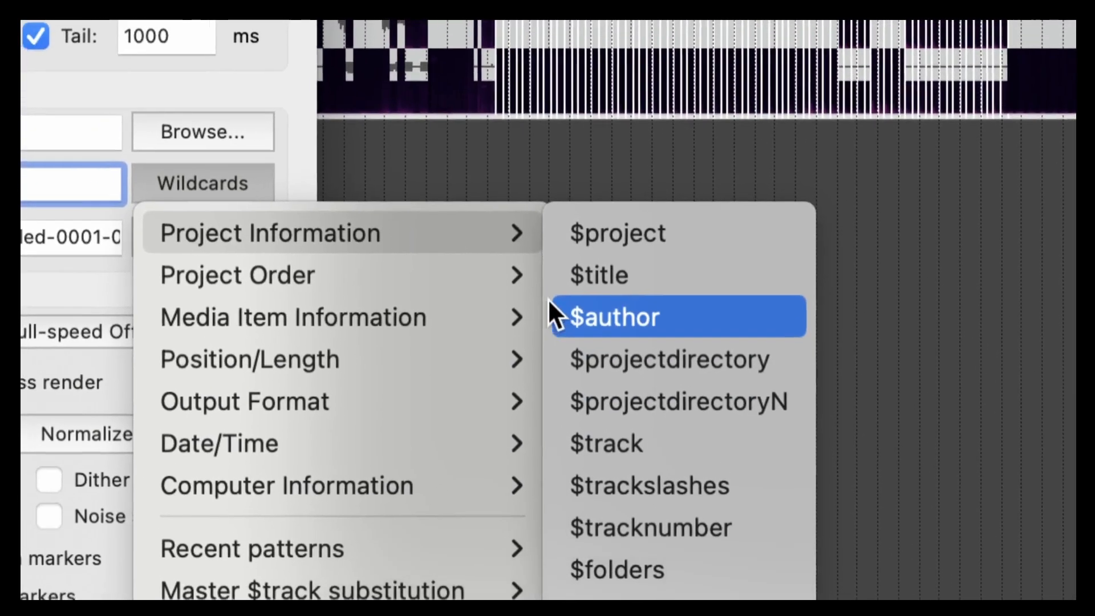
mouse_move(441, 105)
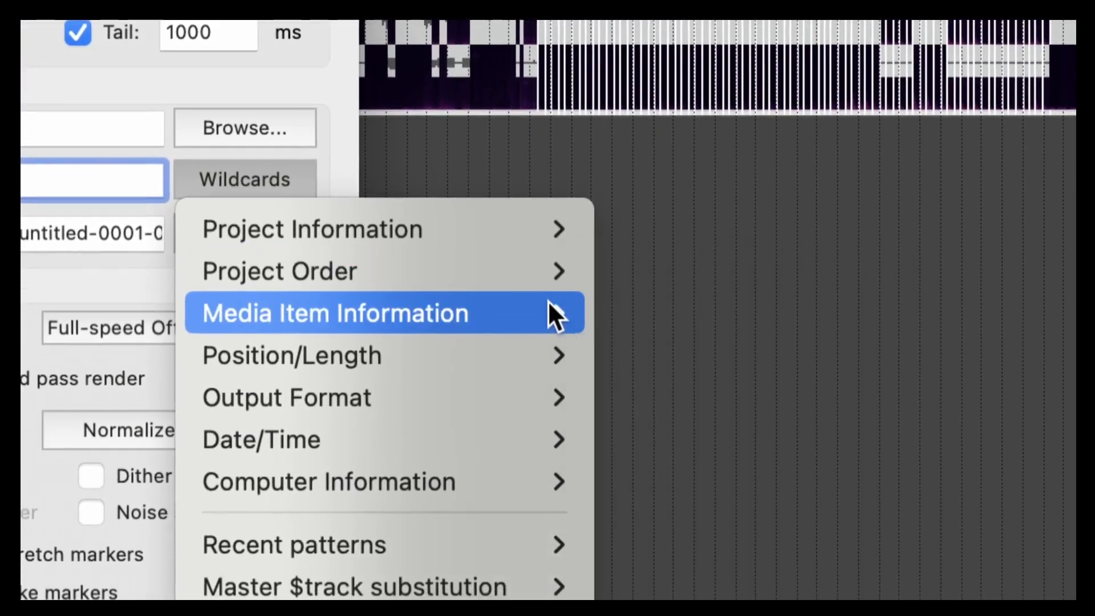
mouse_move(552, 342)
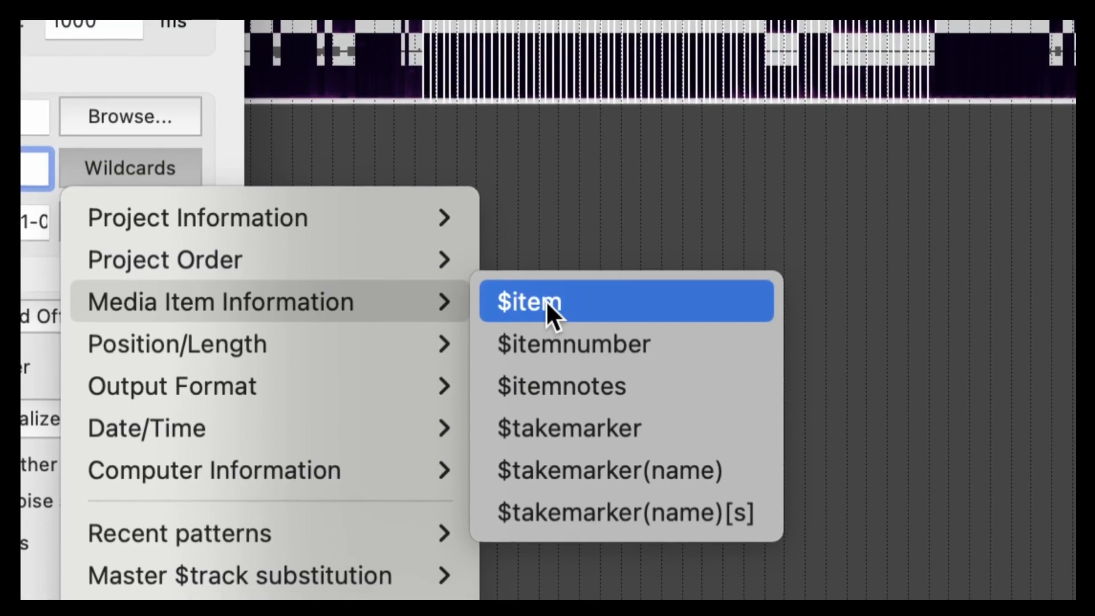
left_click(547, 304)
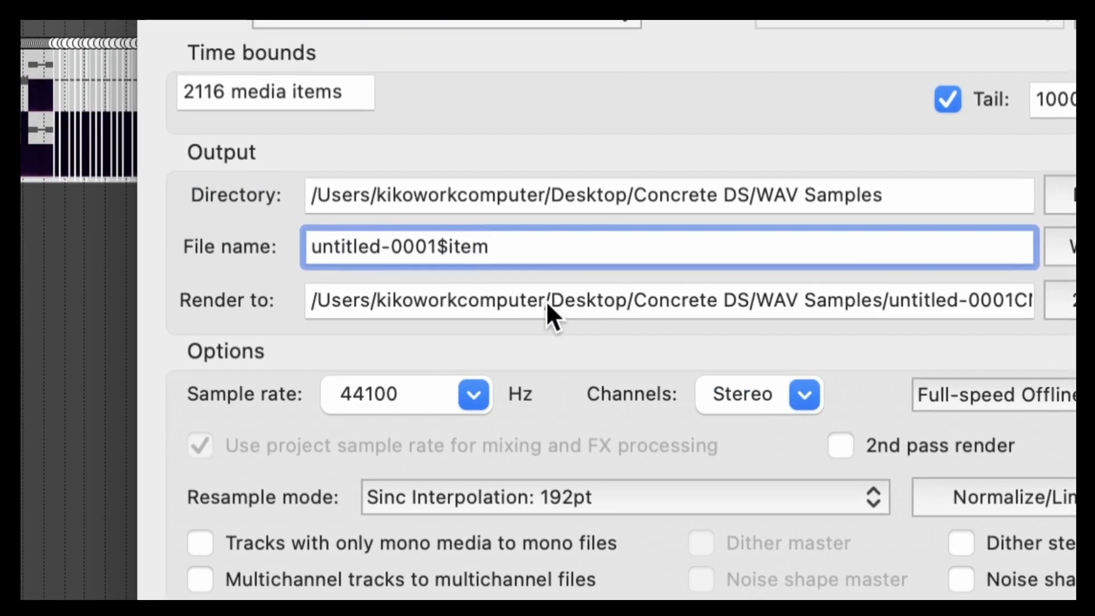
- Remove the untitled-0001 prefix so the file name is only $item, and enable mono file output for tracks with only mono media
key("Left")
key("Left")
key("Left")
key("Left")
key("Left")
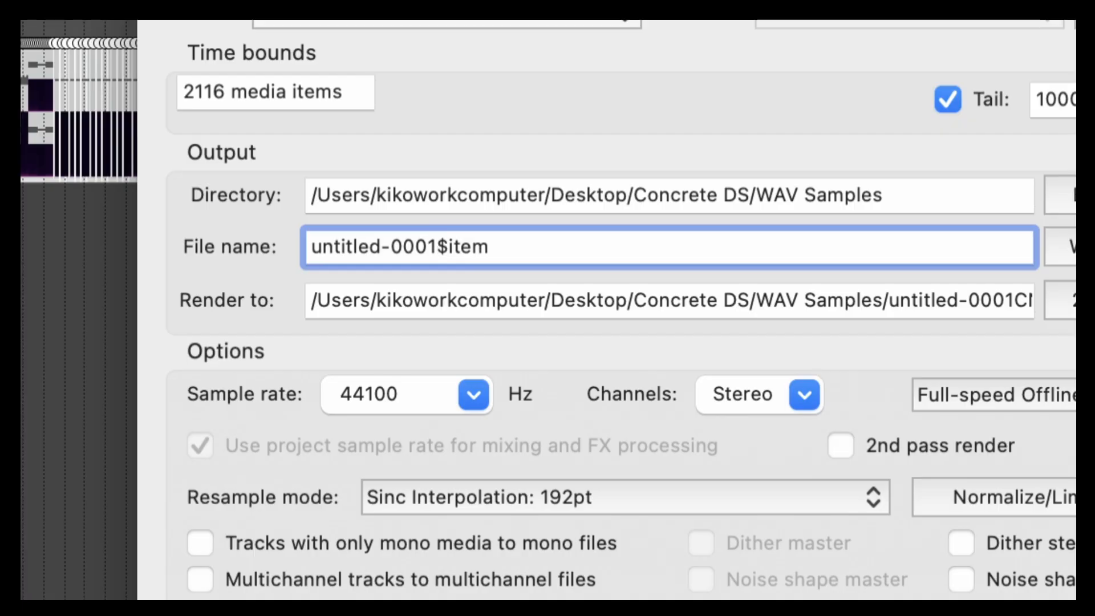
key("BackSpace")
key("BackSpace")
key("BackSpace")
key("BackSpace")
key("BackSpace")
key("BackSpace")
key("BackSpace")
key("BackSpace")
key("BackSpace")
key("BackSpace")
key("BackSpace")
key("BackSpace")
key("BackSpace")
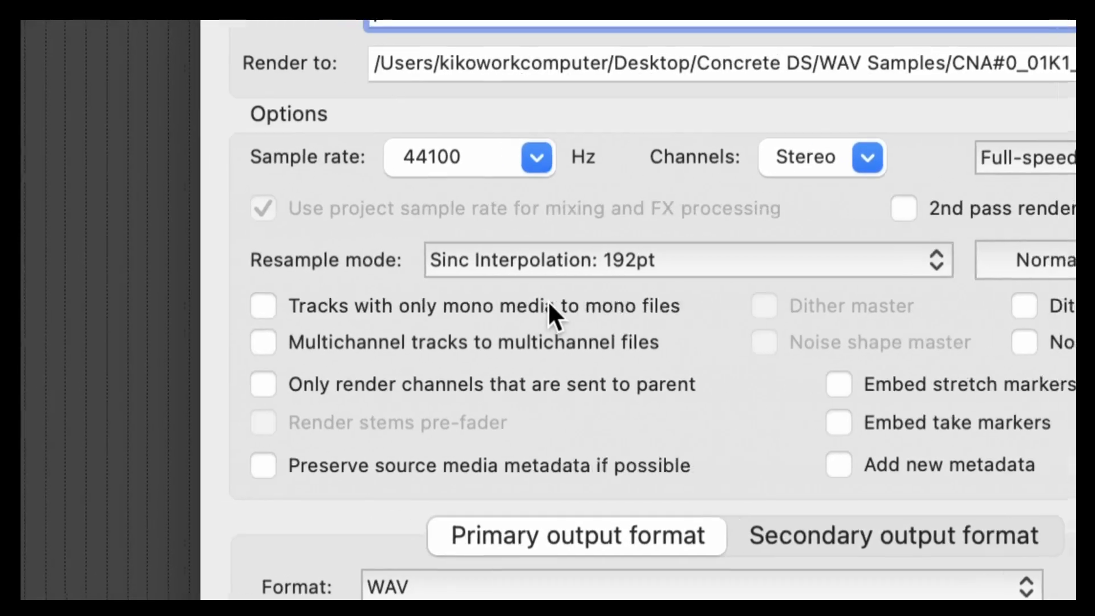
left_click(550, 306)
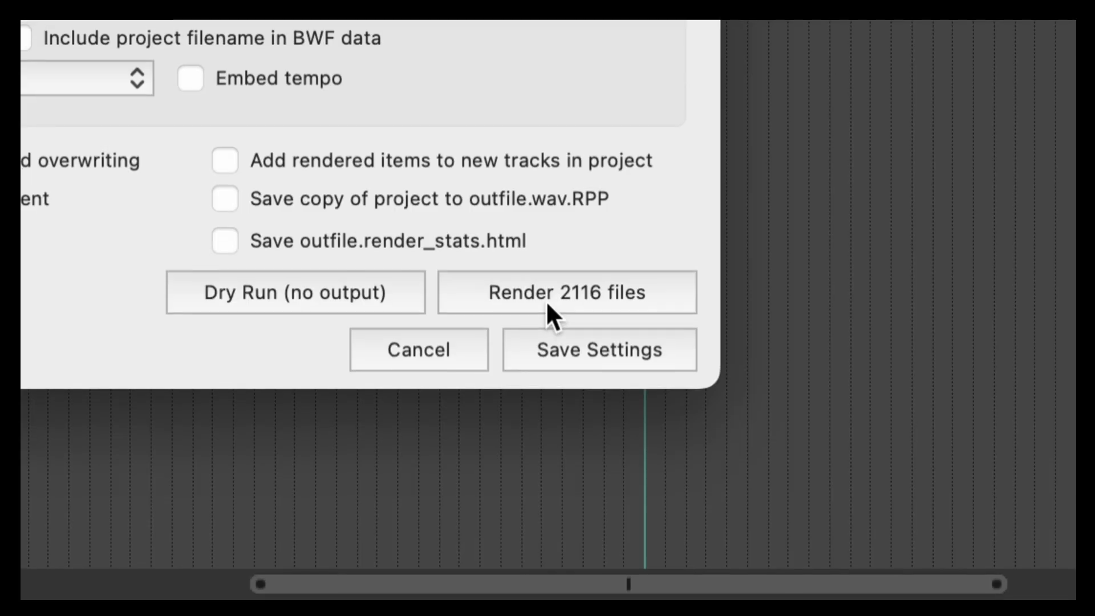
- Render all the selected media items to files and close the finished render window
left_click(551, 268)
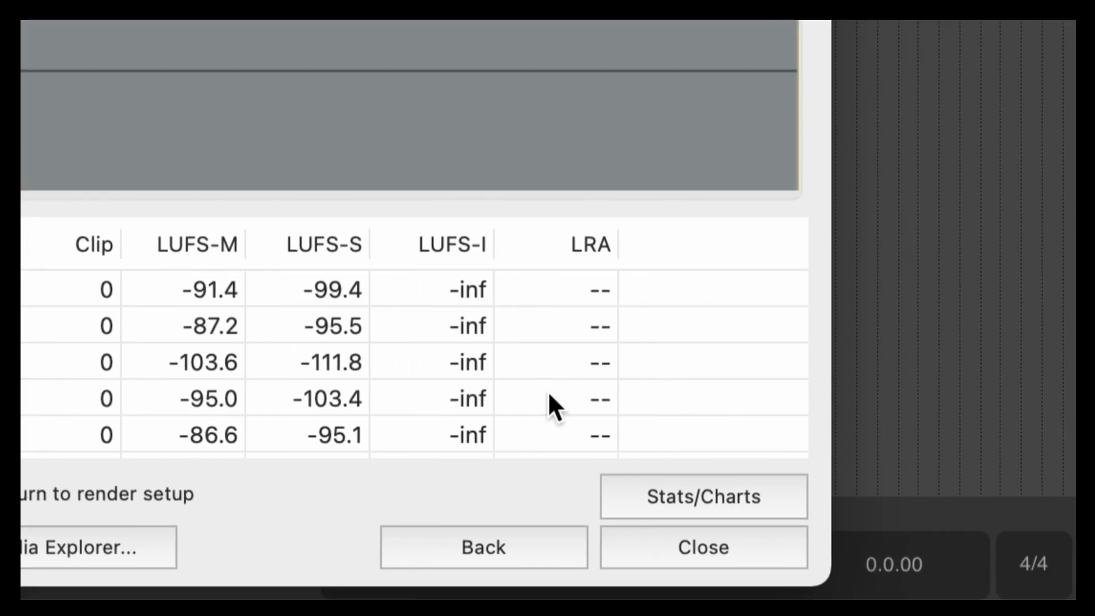
left_click(546, 542)
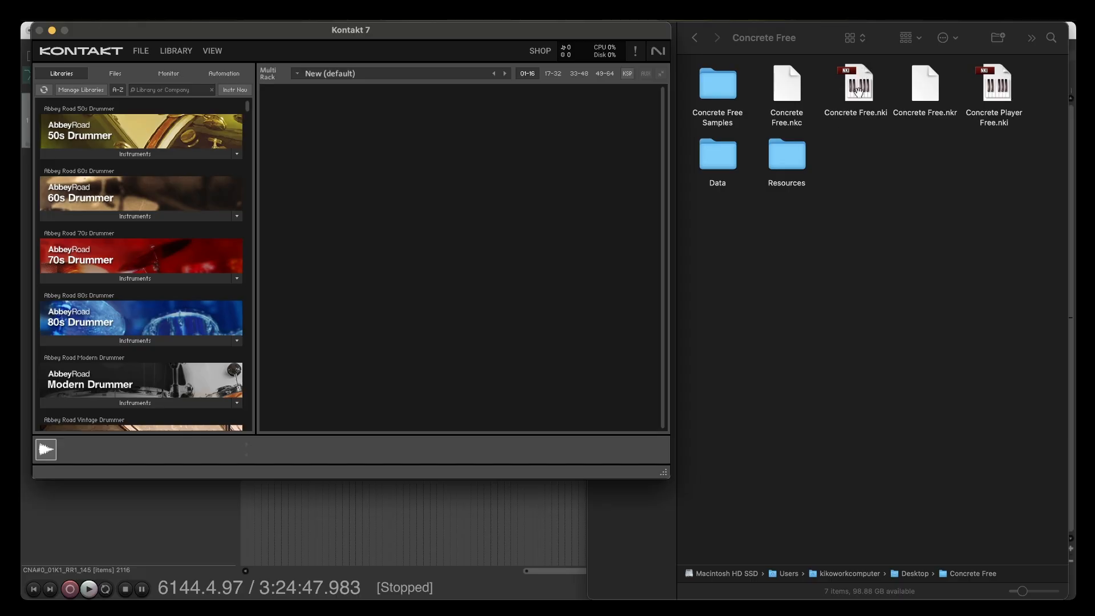
- Switch to Kontakt 7 and load Concrete Free.nki from the Concrete Free folder into the rack
left_click_drag(858, 91, 478, 174)
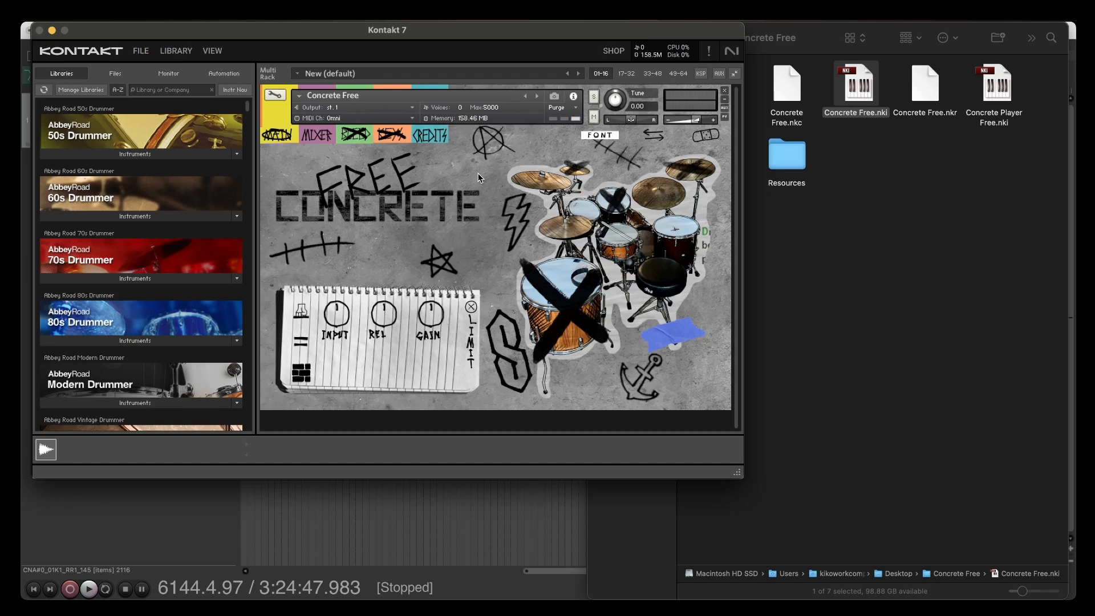
left_click(141, 51)
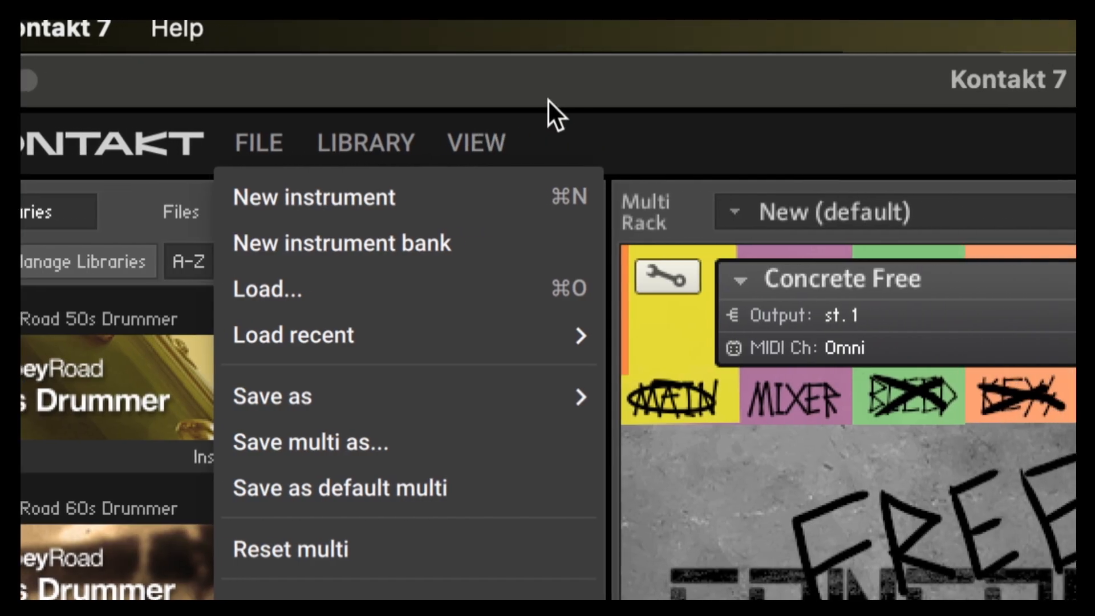
left_click(550, 277)
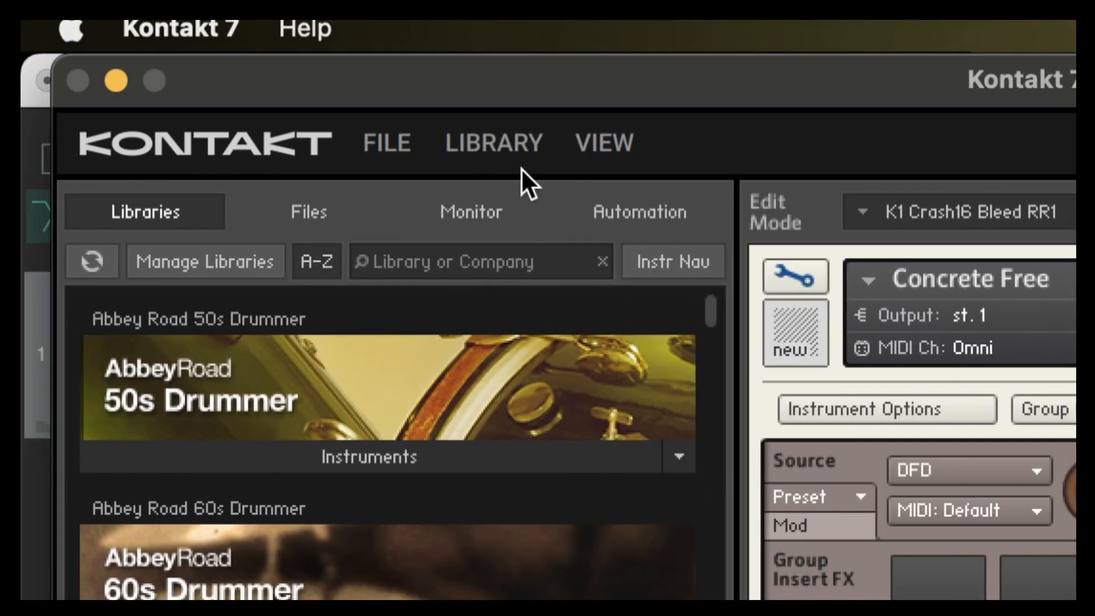
left_click(388, 146)
mouse_move(547, 339)
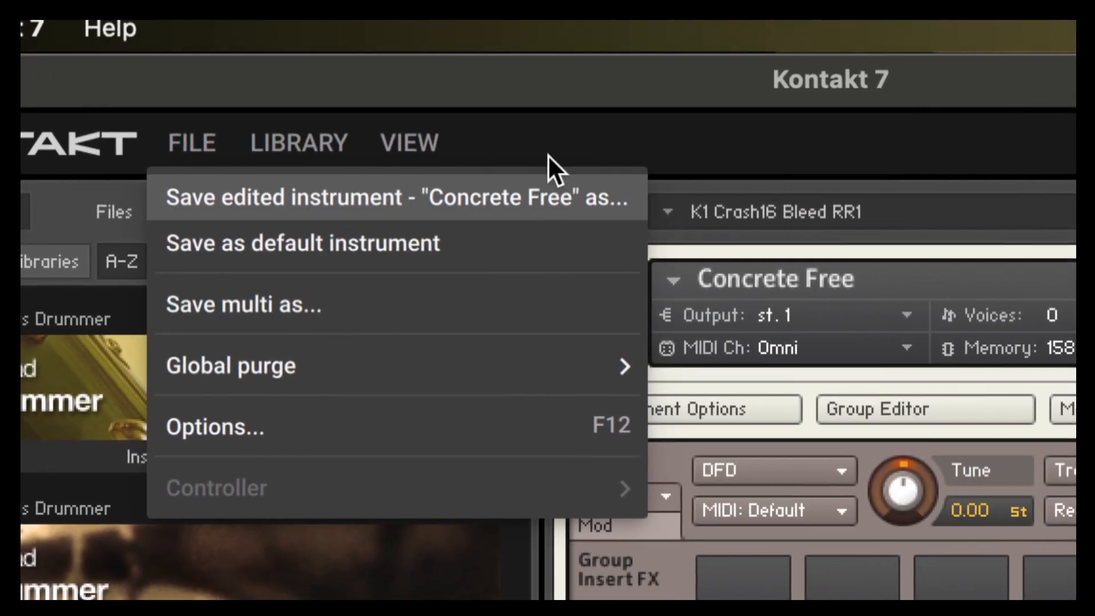
left_click(740, 103)
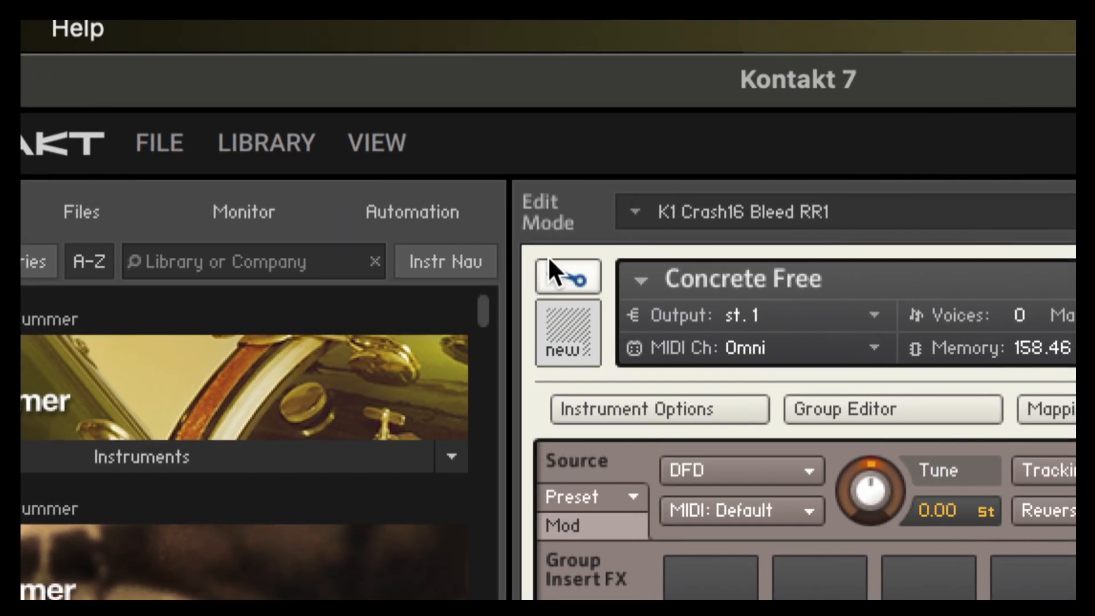
left_click(593, 275)
- Start saving the Concrete Free instrument under a new name and name it Concrete WAV Files
left_click(392, 147)
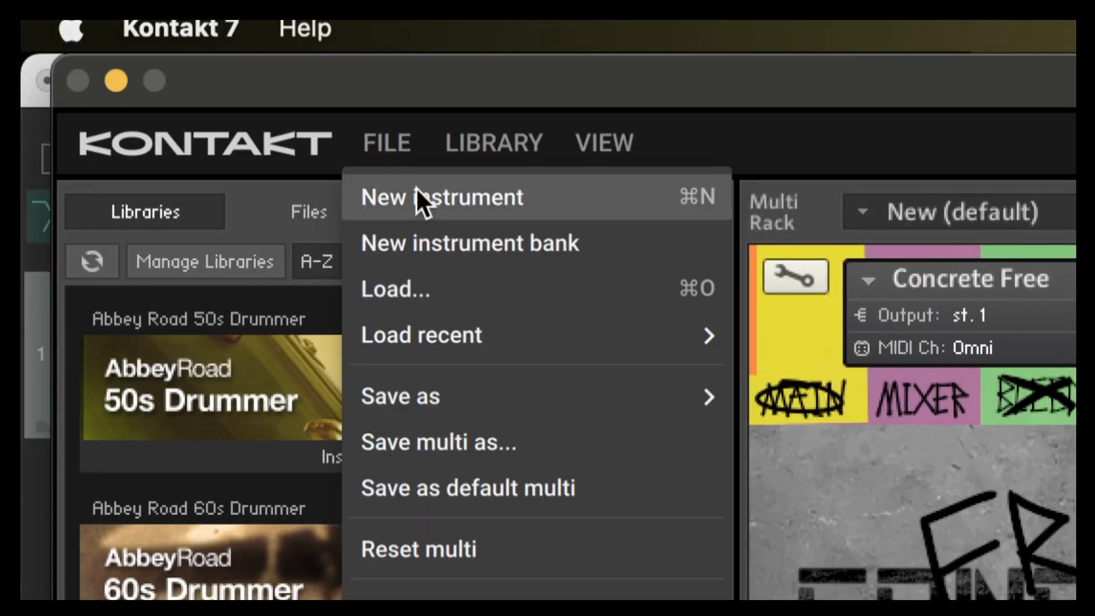
mouse_move(513, 408)
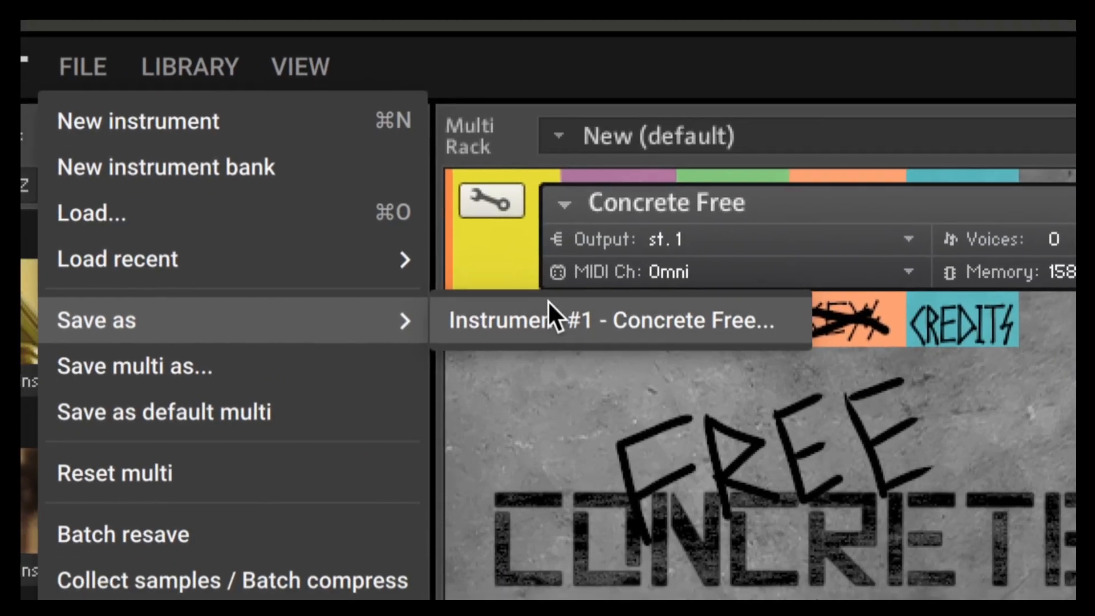
left_click(542, 343)
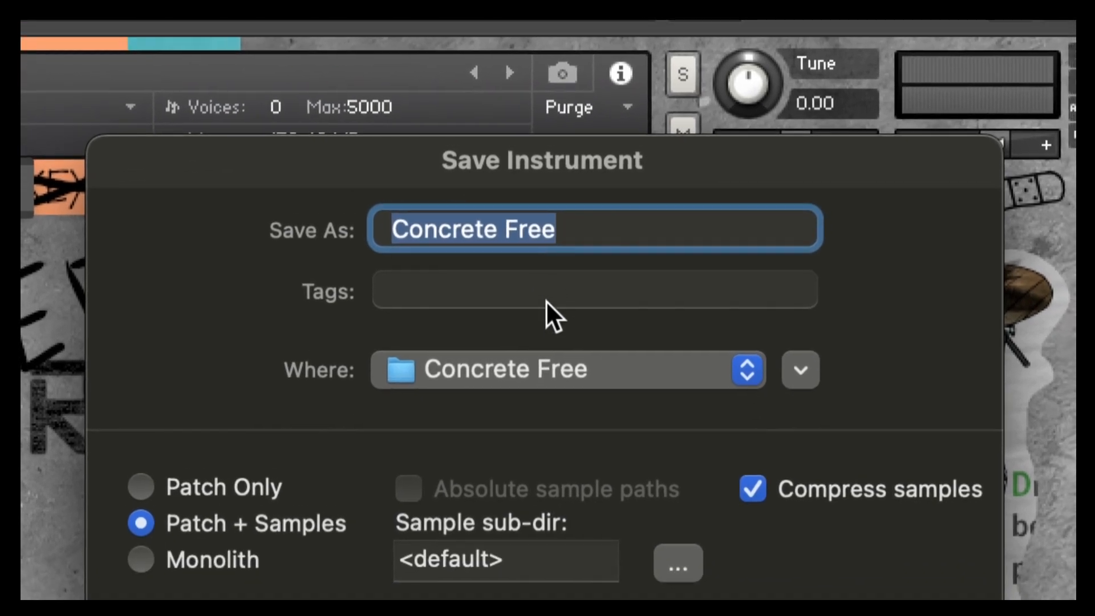
type("Concrete ")
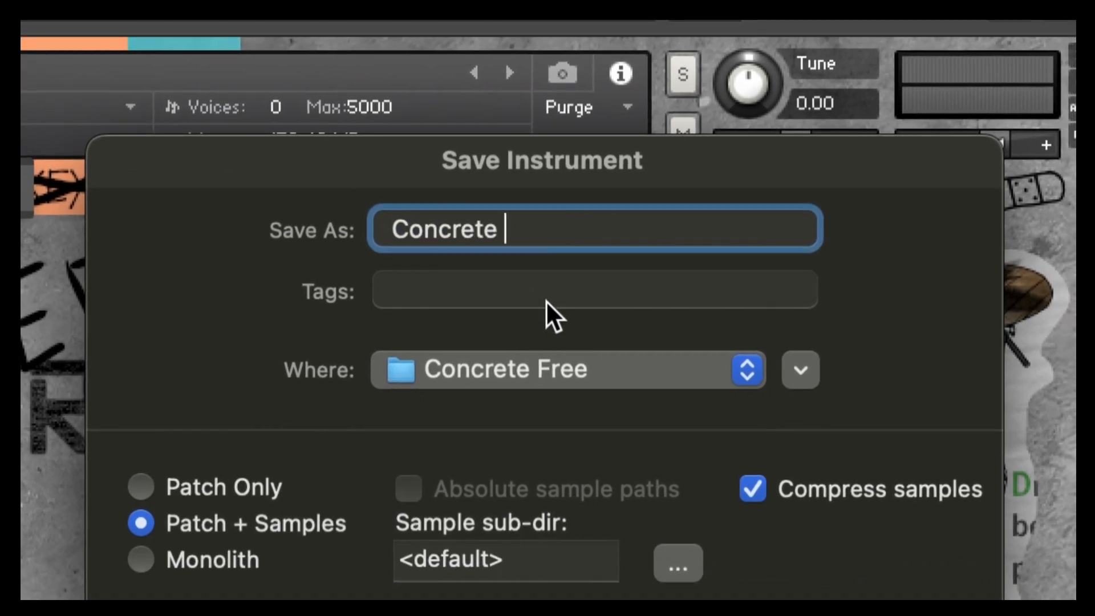
type("WAV Files")
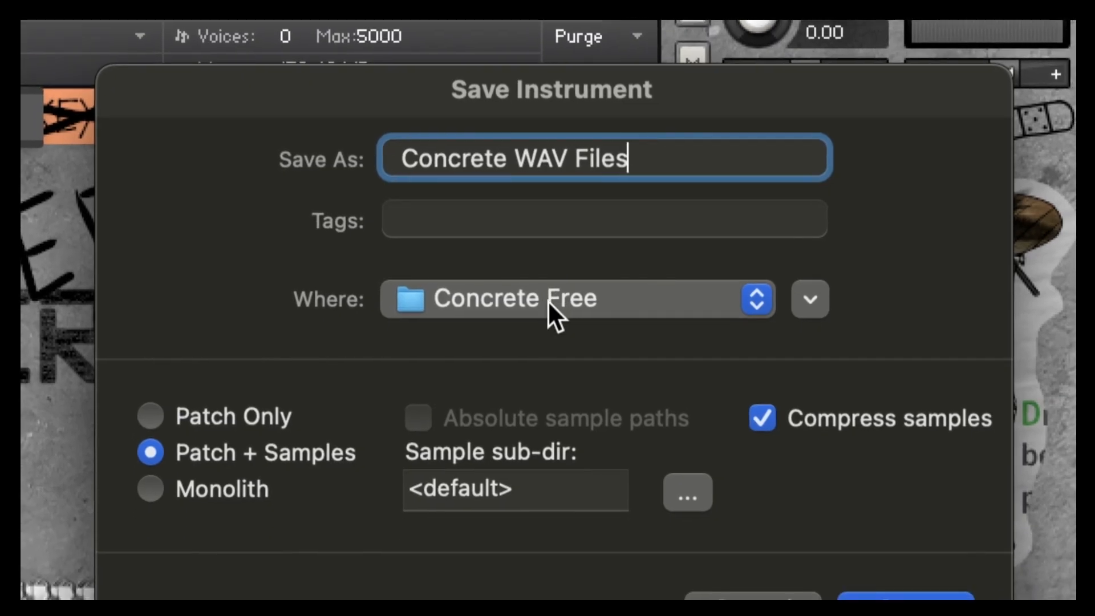
- Set the instrument's save location to the WAV Samples folder on the Desktop
left_click(548, 303)
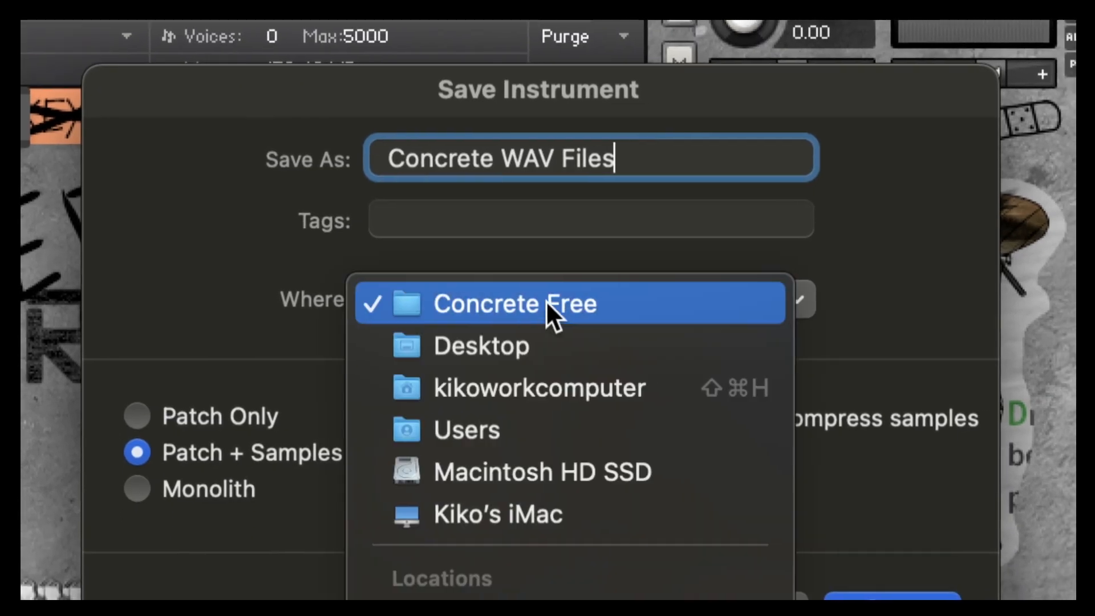
left_click(545, 301)
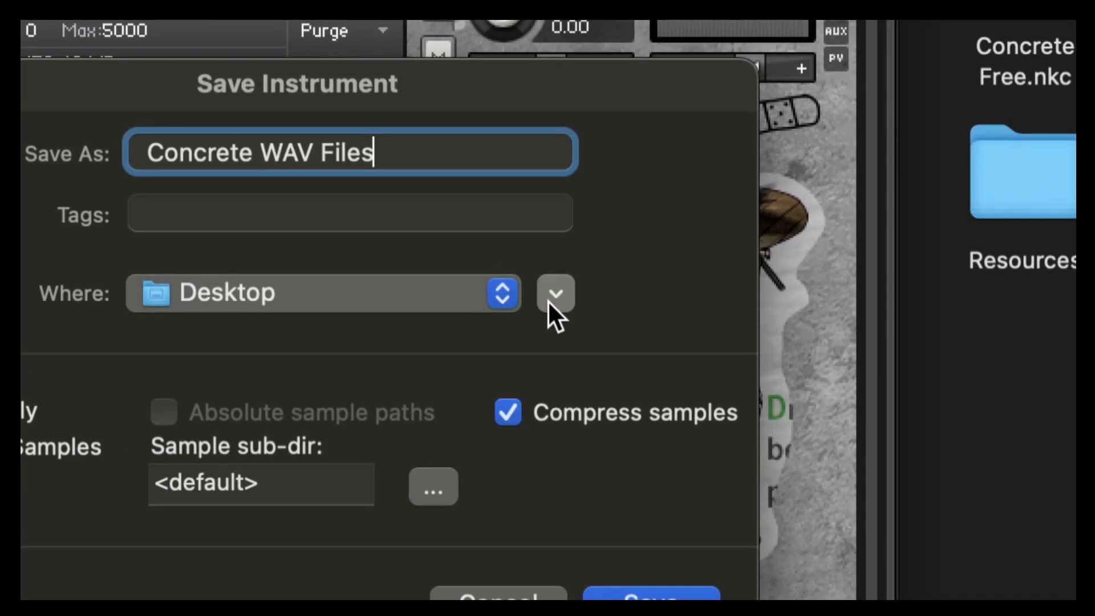
left_click(599, 278)
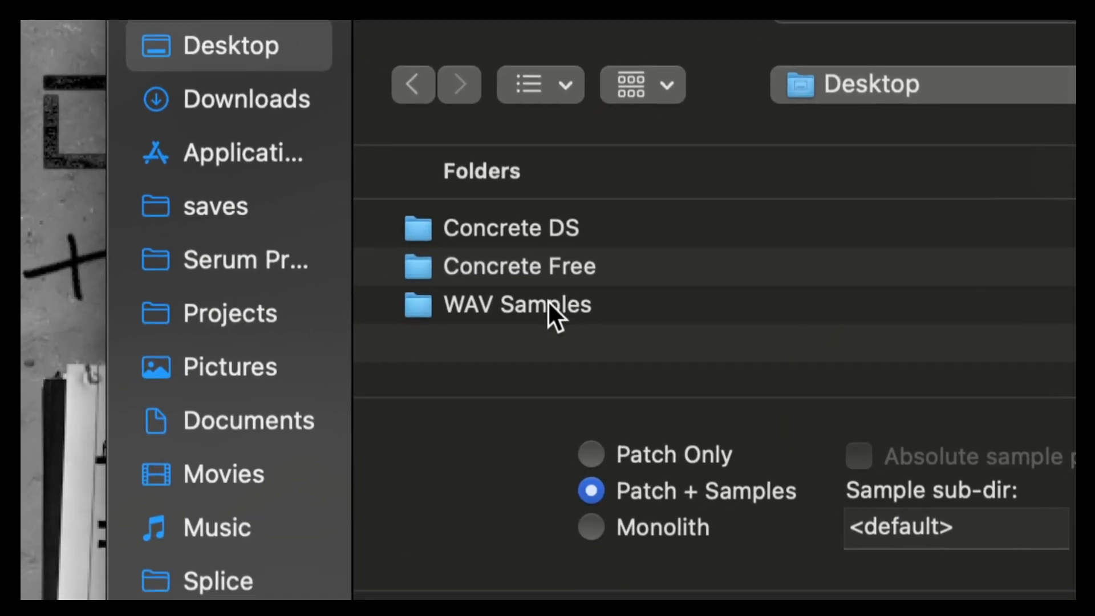
double_click(528, 321)
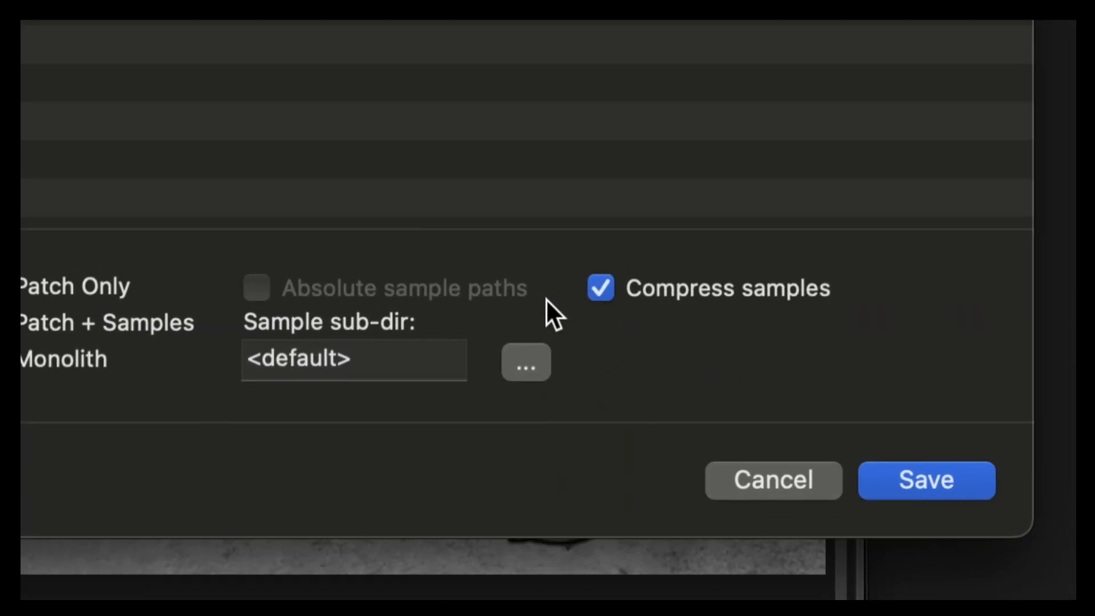
- Turn off sample compression and save the instrument as Patch + Samples
left_click(859, 405)
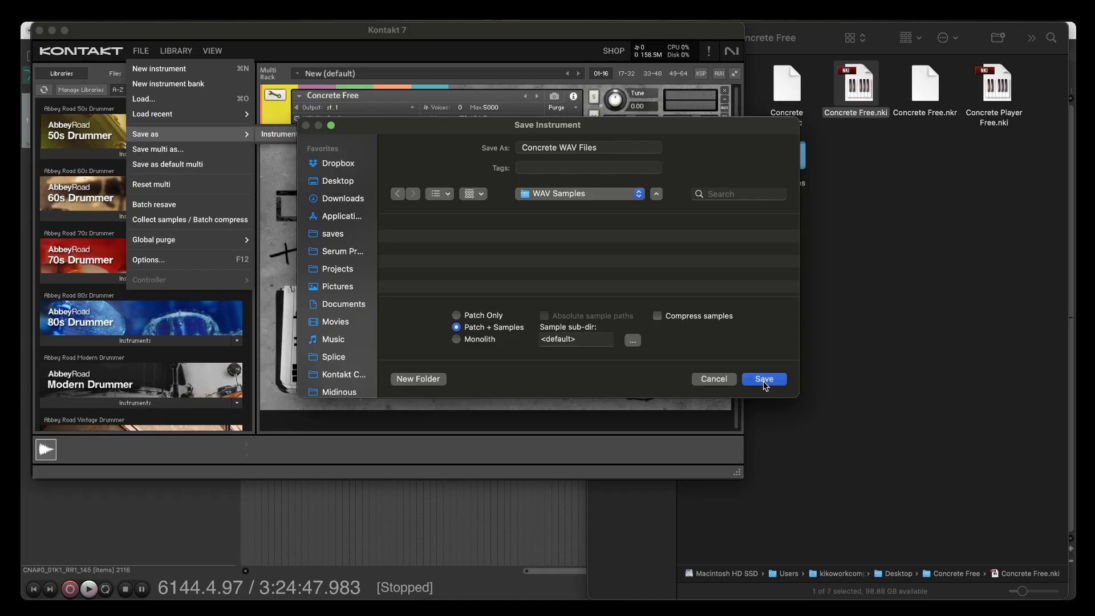
left_click(764, 382)
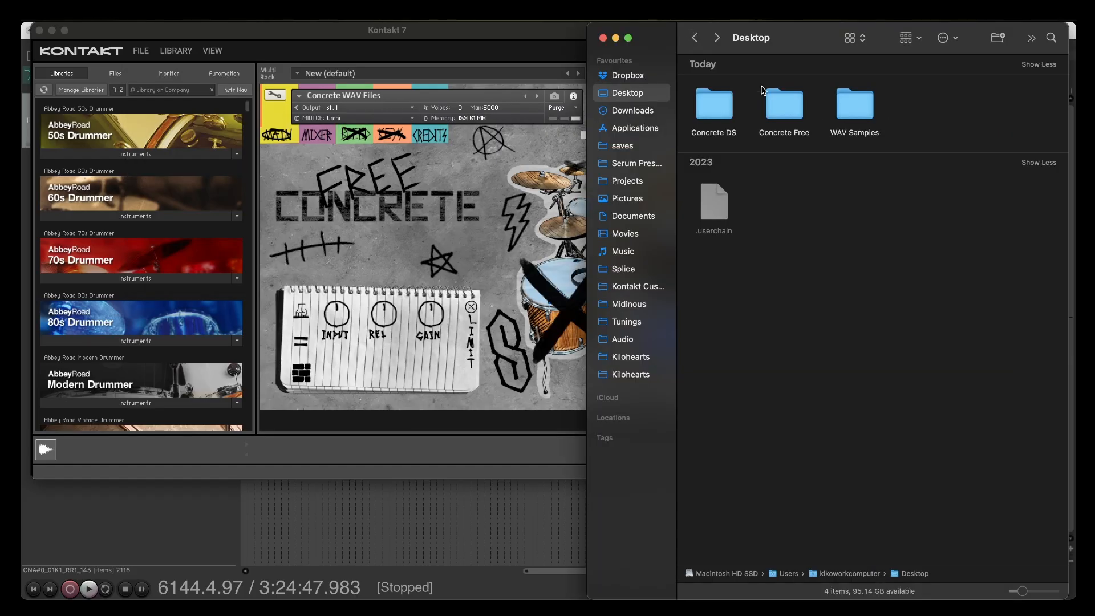
- Open the Concrete WAV Files Samples folder inside WAV Samples to check the exported WAV files
double_click(870, 110)
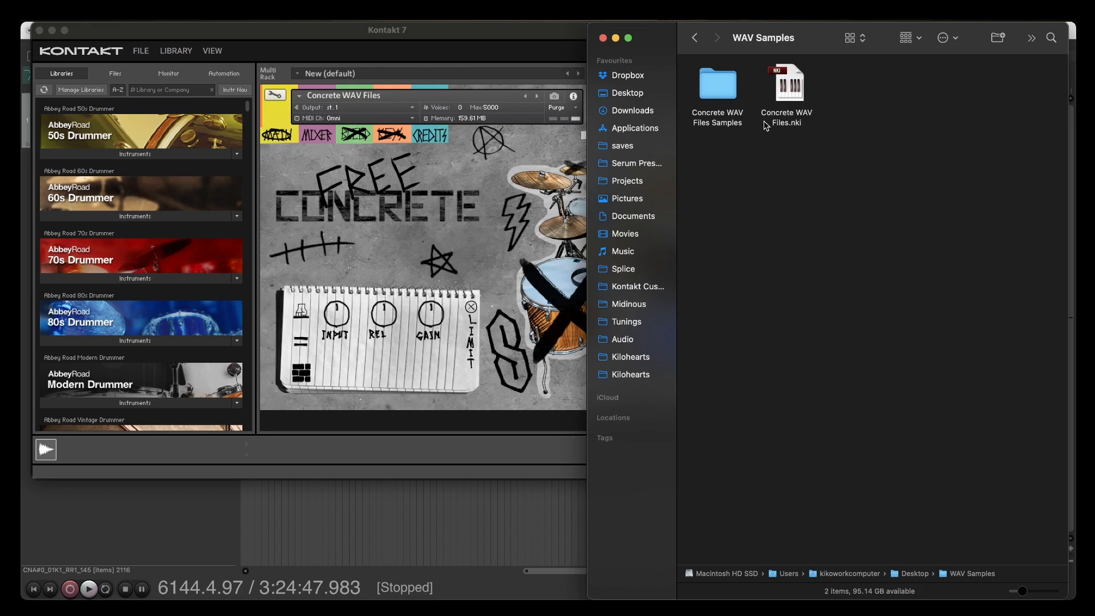
left_click(714, 96)
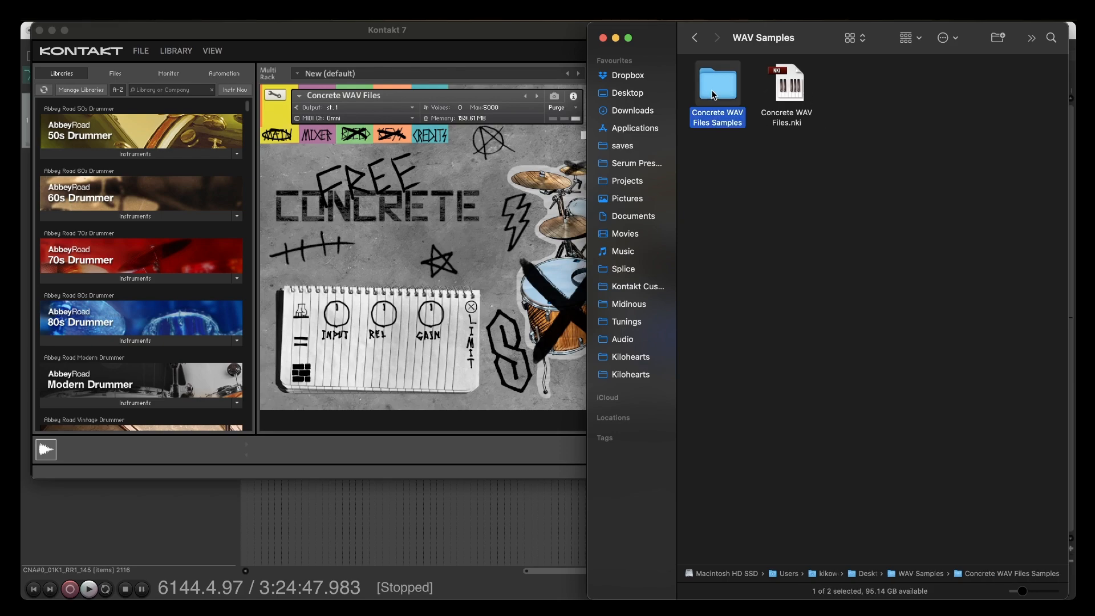
double_click(713, 96)
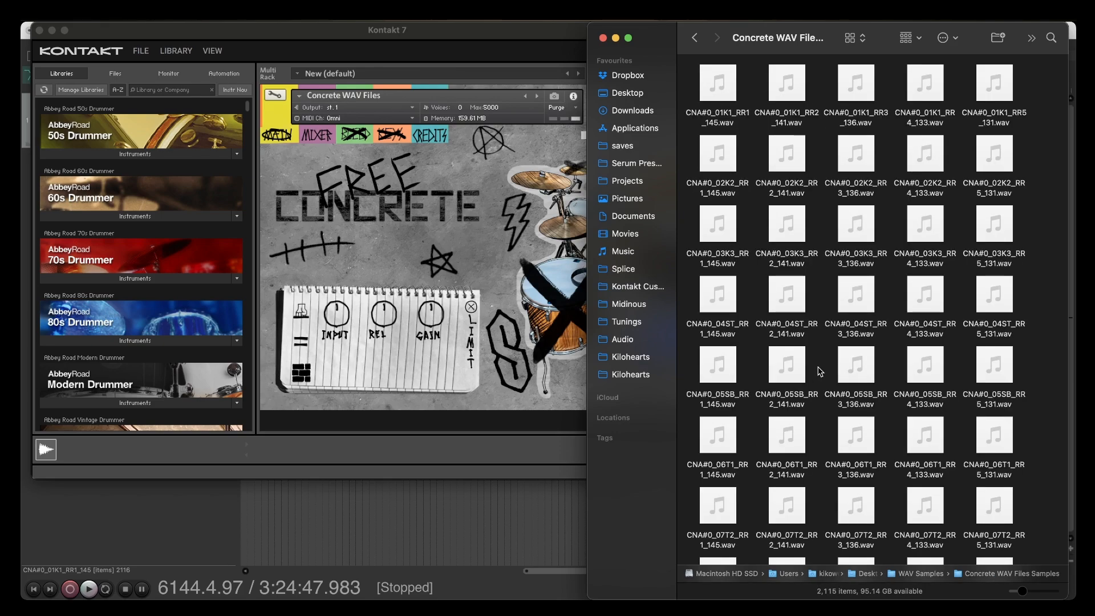